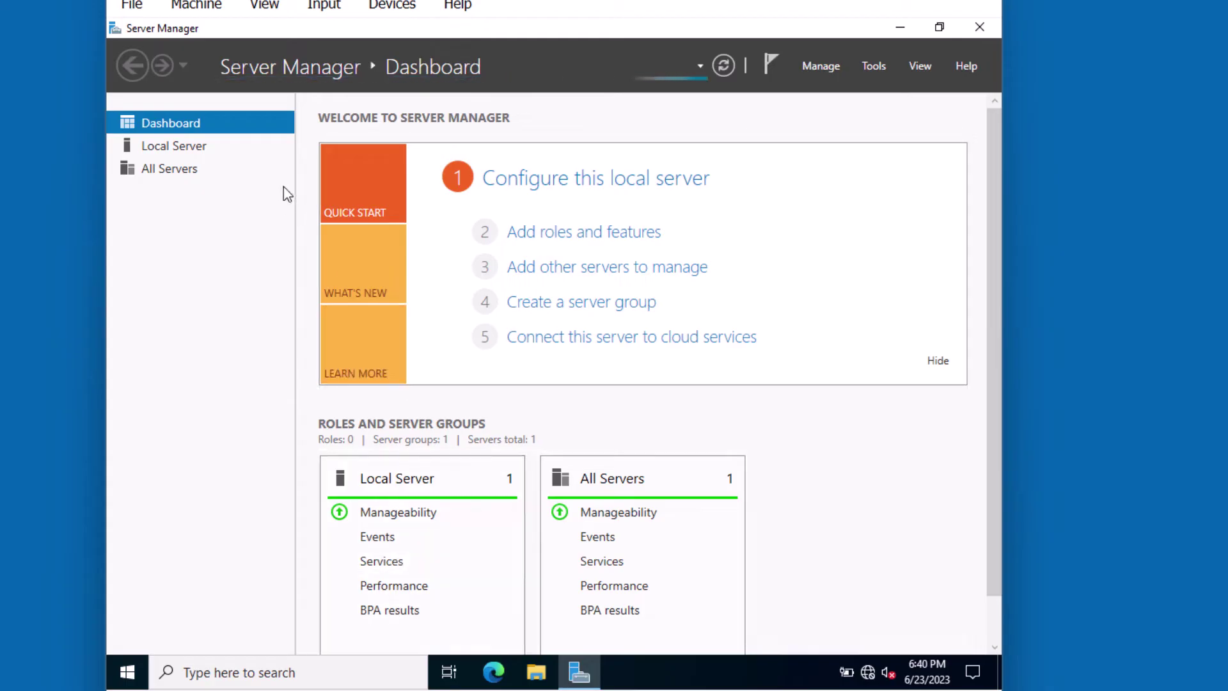
View SERVERE's Local Server properties and open the Manage menu.
{"action": "left_click", "coordinate": [198, 147]}
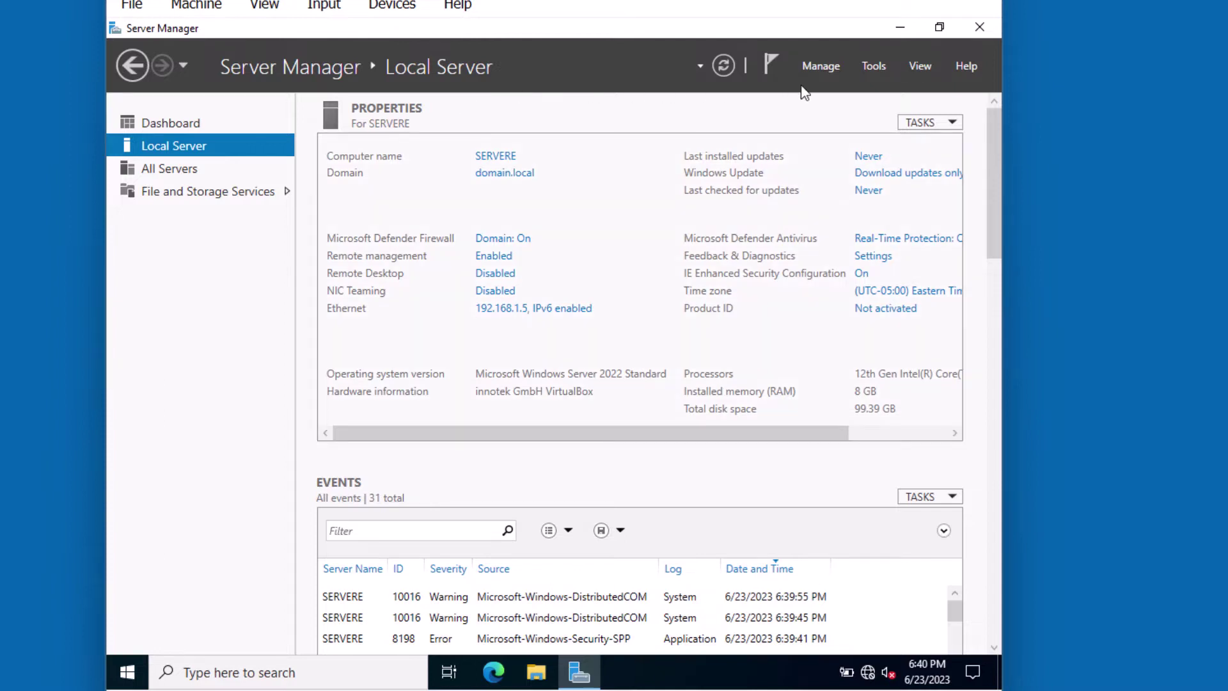
{"action": "left_click", "coordinate": [822, 68]}
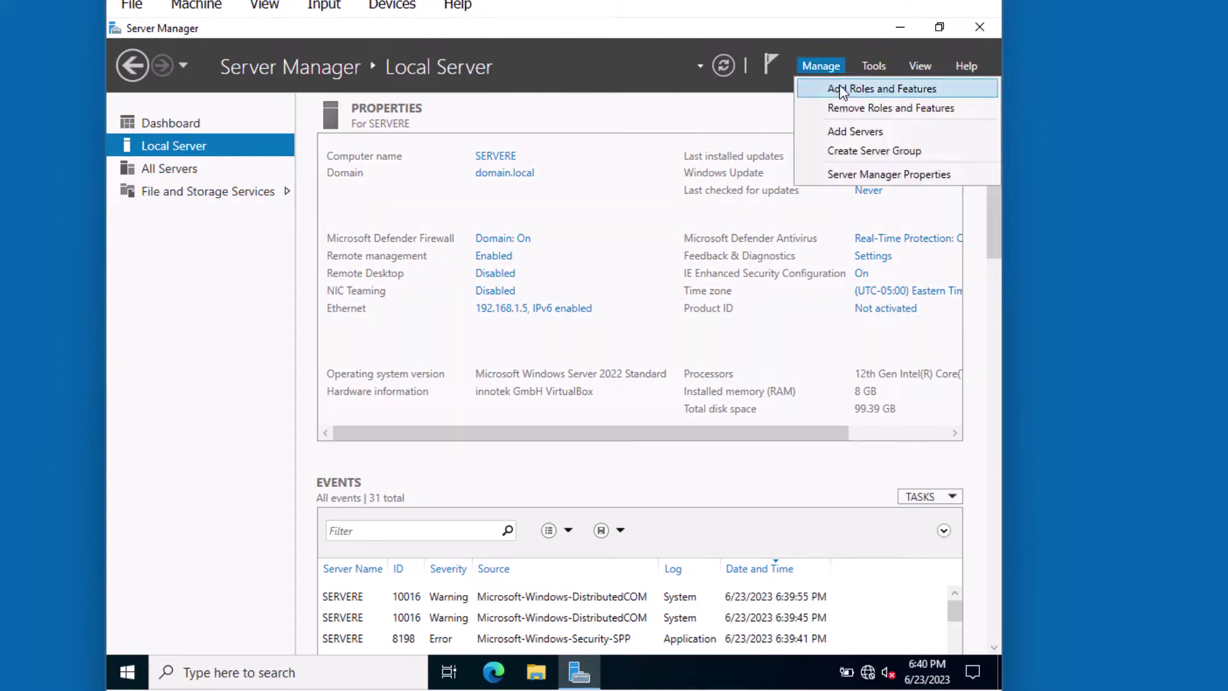
Select Web Server (IIS) for a role-based install on this server, including its management tools.
{"action": "left_click", "coordinate": [842, 92]}
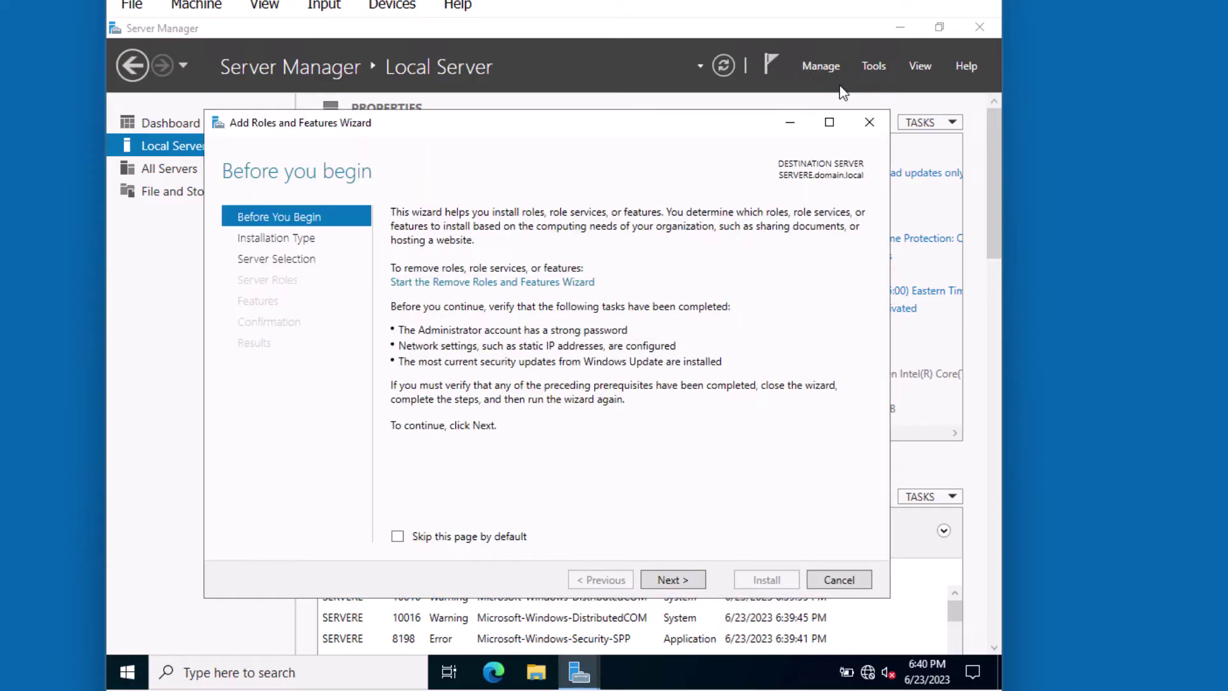
{"action": "left_click", "coordinate": [696, 582]}
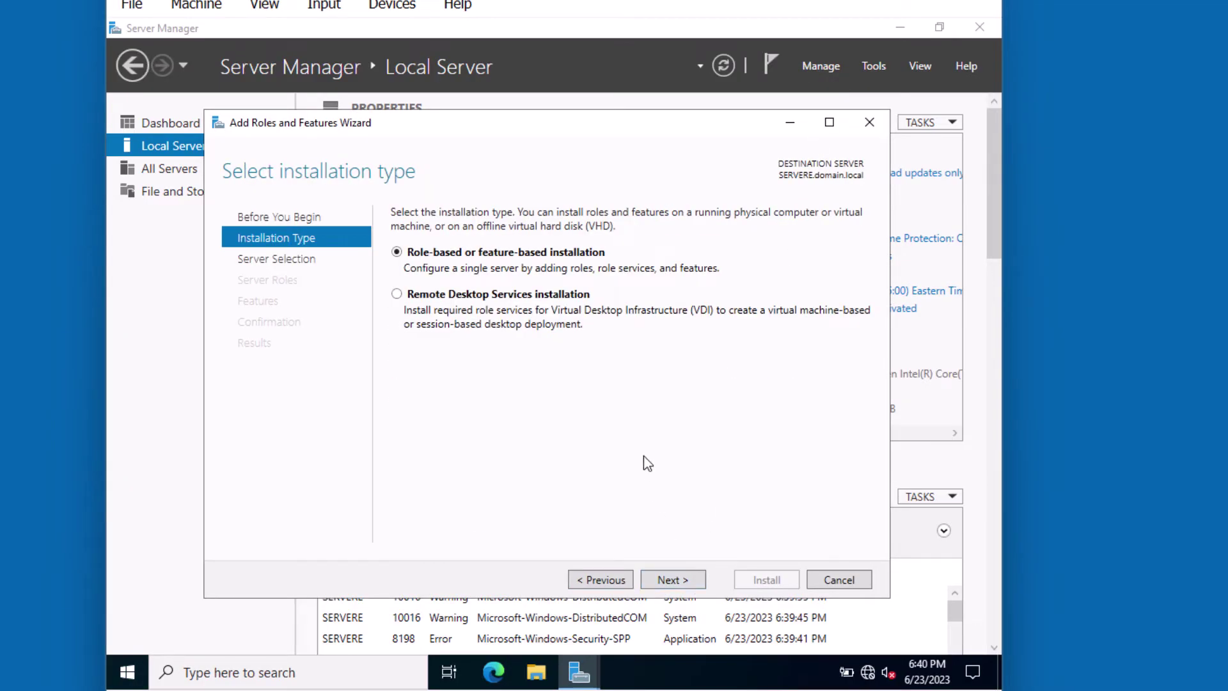
{"action": "left_click", "coordinate": [676, 581]}
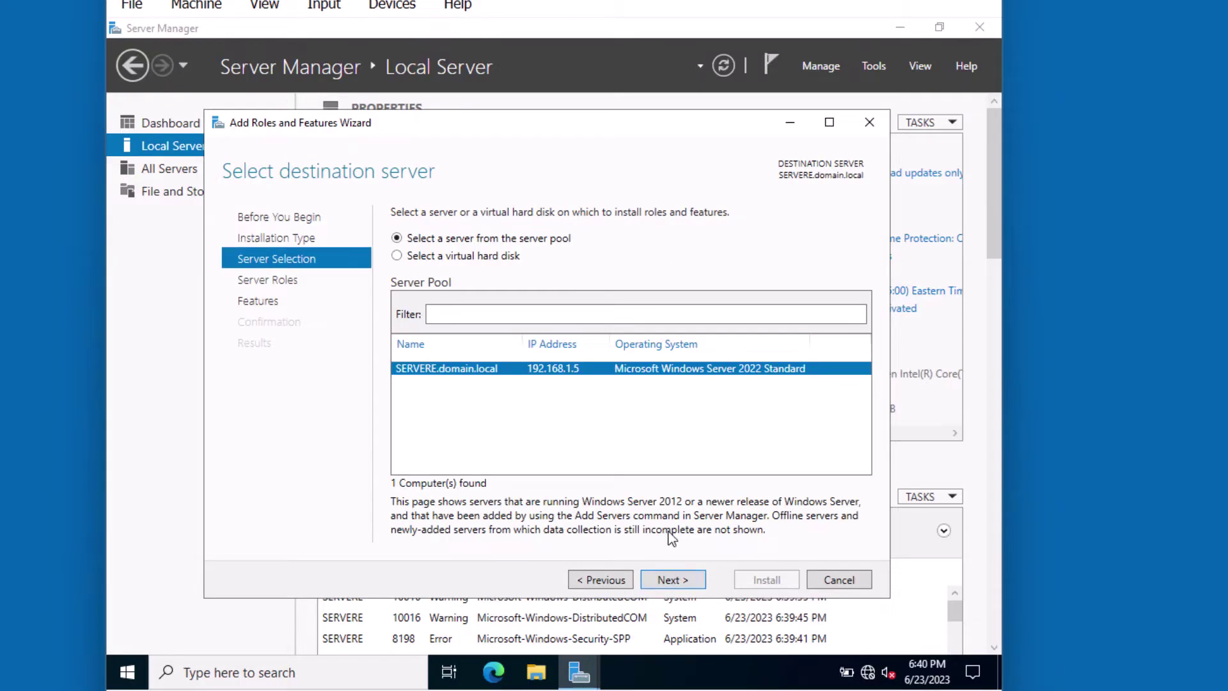
{"action": "left_click", "coordinate": [676, 582]}
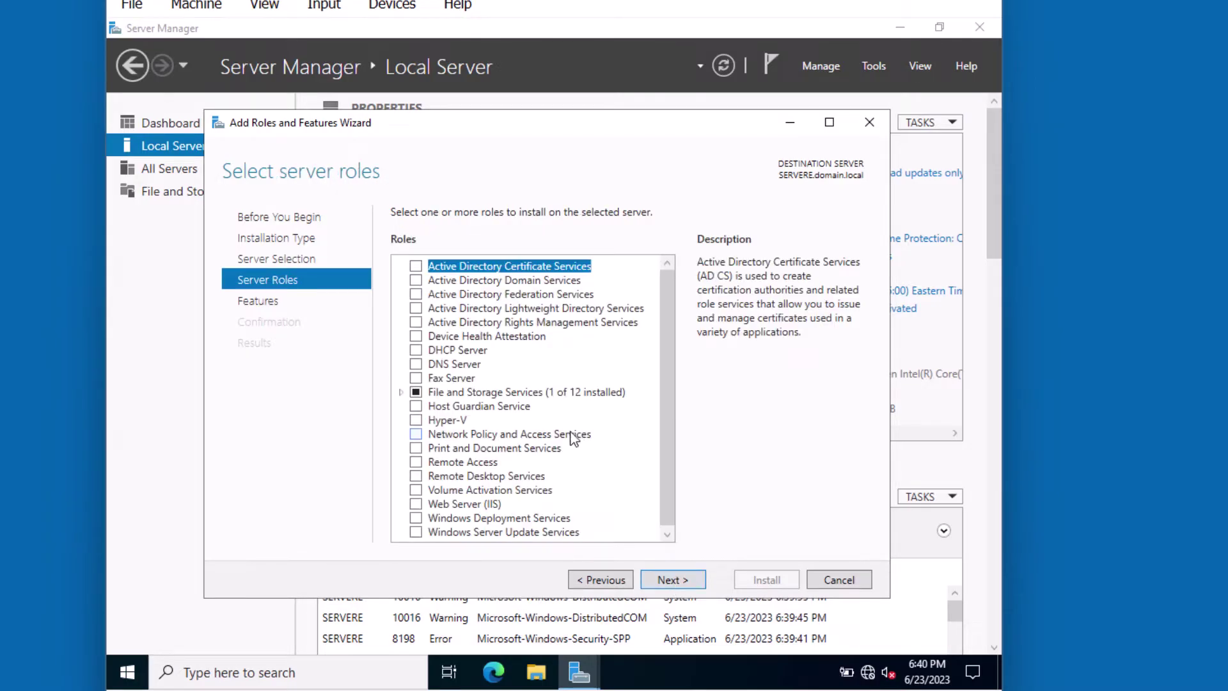
{"action": "left_click", "coordinate": [415, 504]}
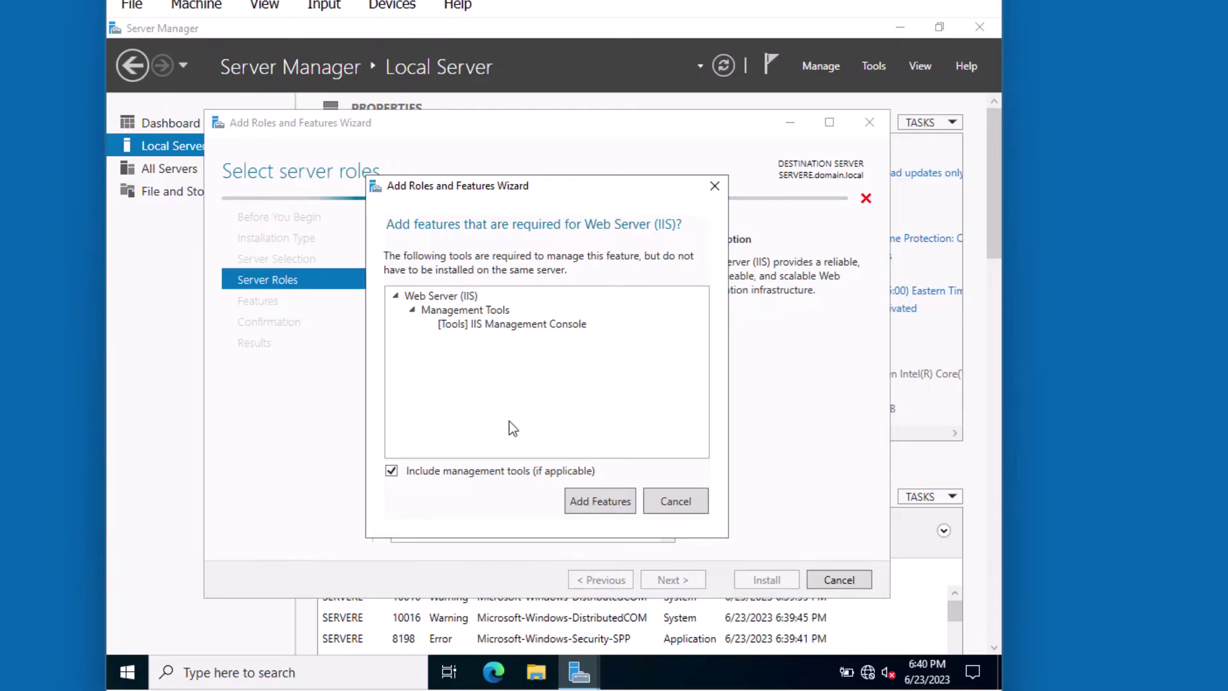
{"action": "left_click", "coordinate": [584, 502]}
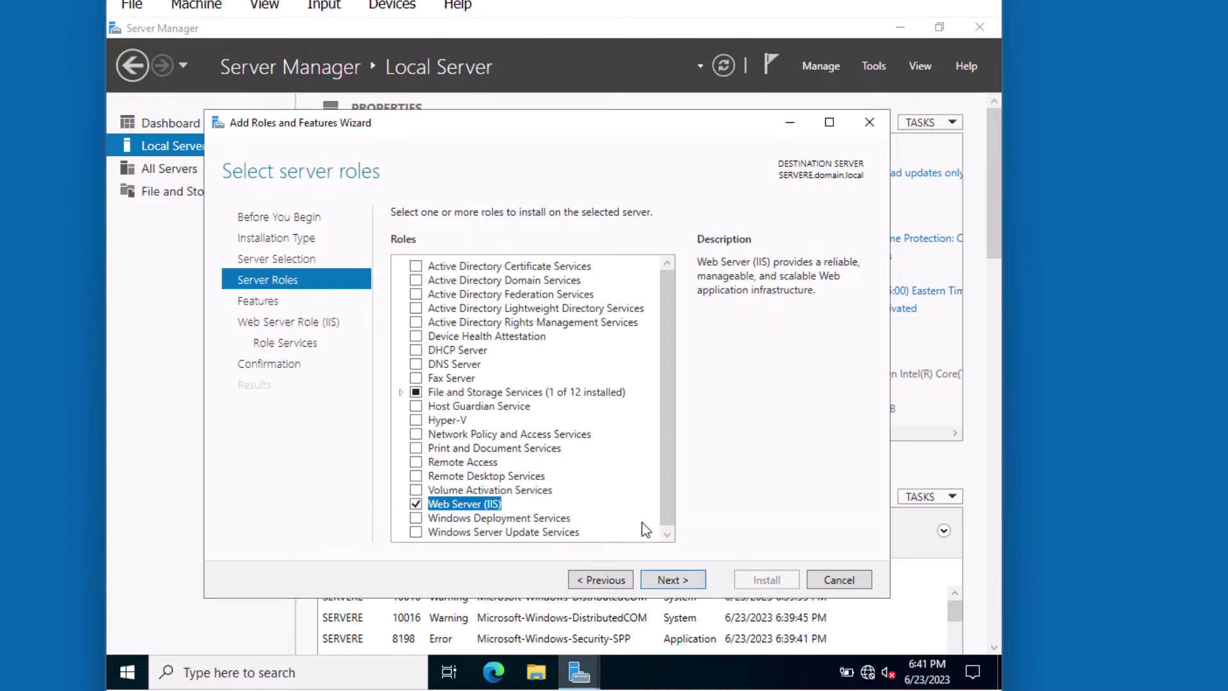
Keep the default features and advance to the Web Server role services page.
{"action": "left_click", "coordinate": [675, 580]}
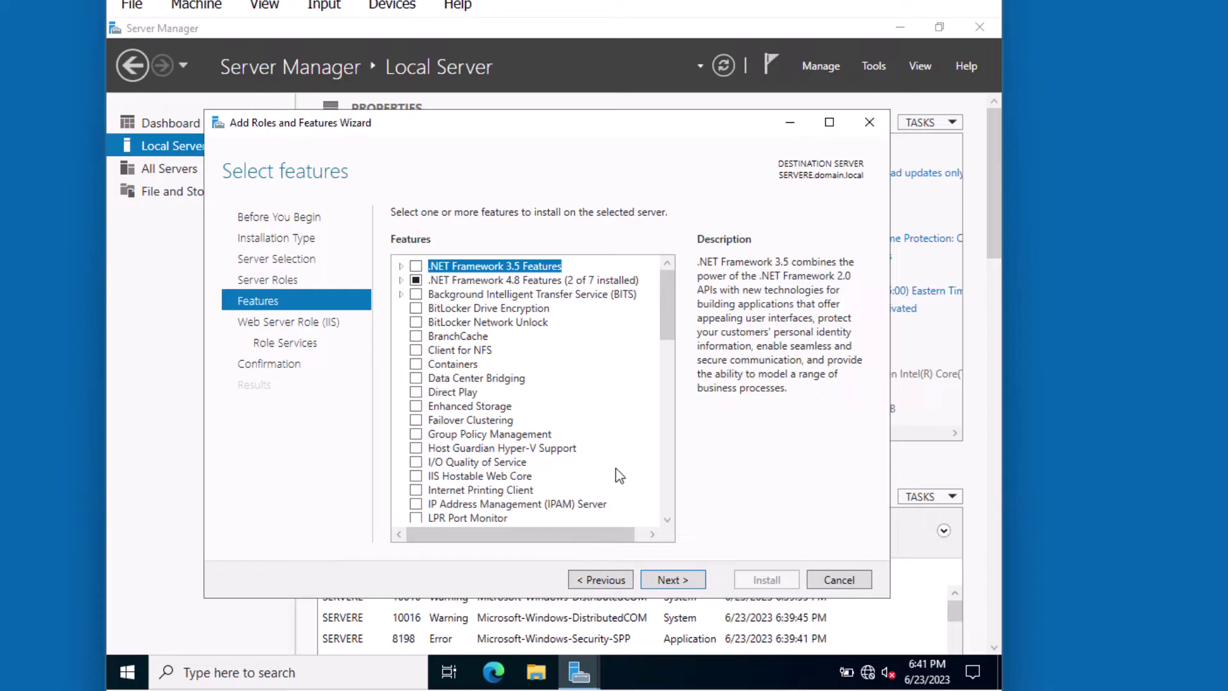
{"action": "left_click", "coordinate": [664, 582]}
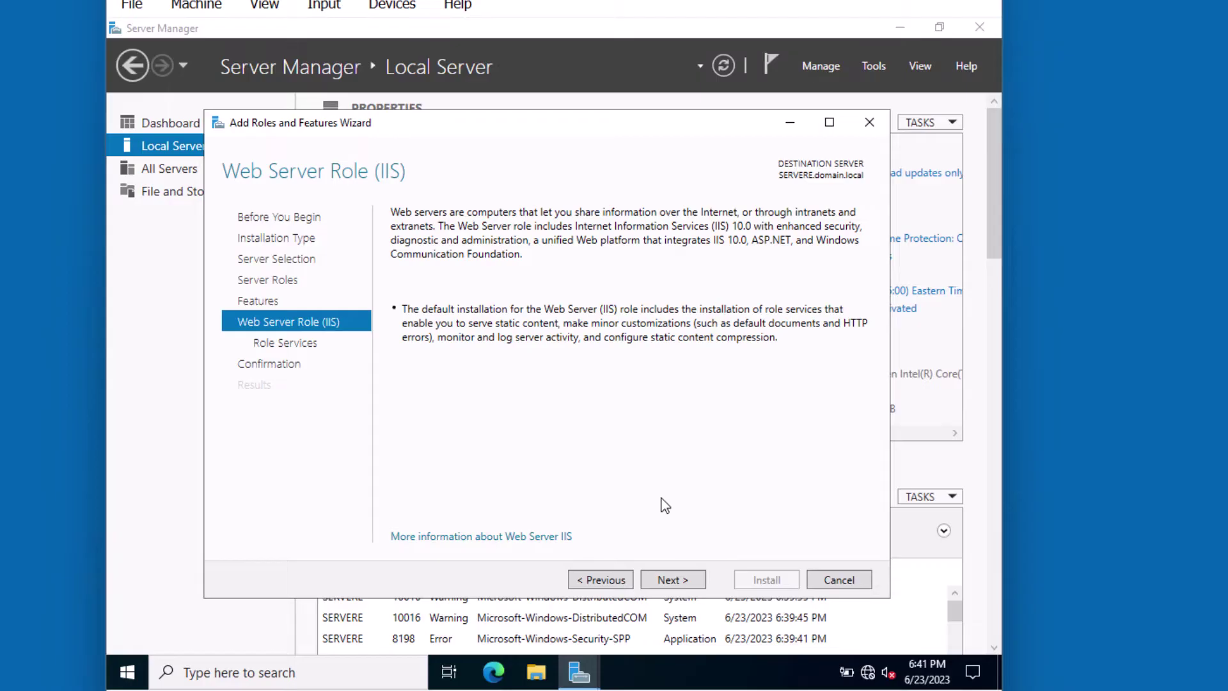
{"action": "left_click", "coordinate": [668, 581]}
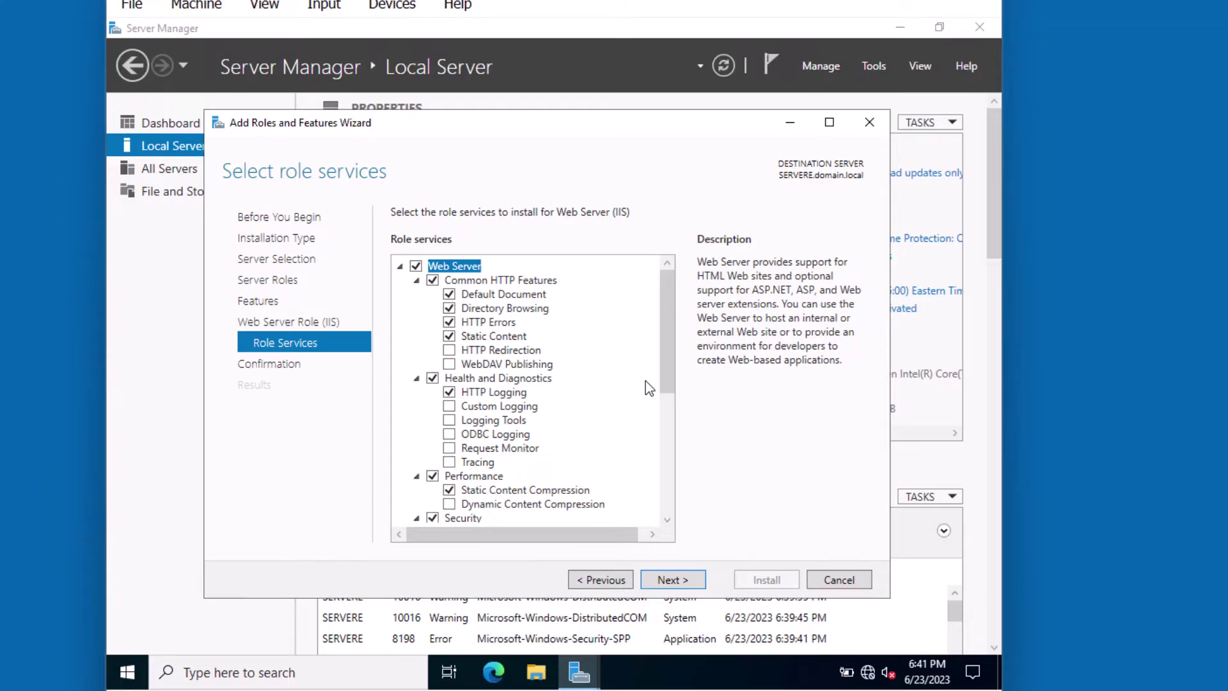
Install Web Server (IIS) with default role services on SERVERE and close the wizard after success.
{"action": "left_click", "coordinate": [685, 579]}
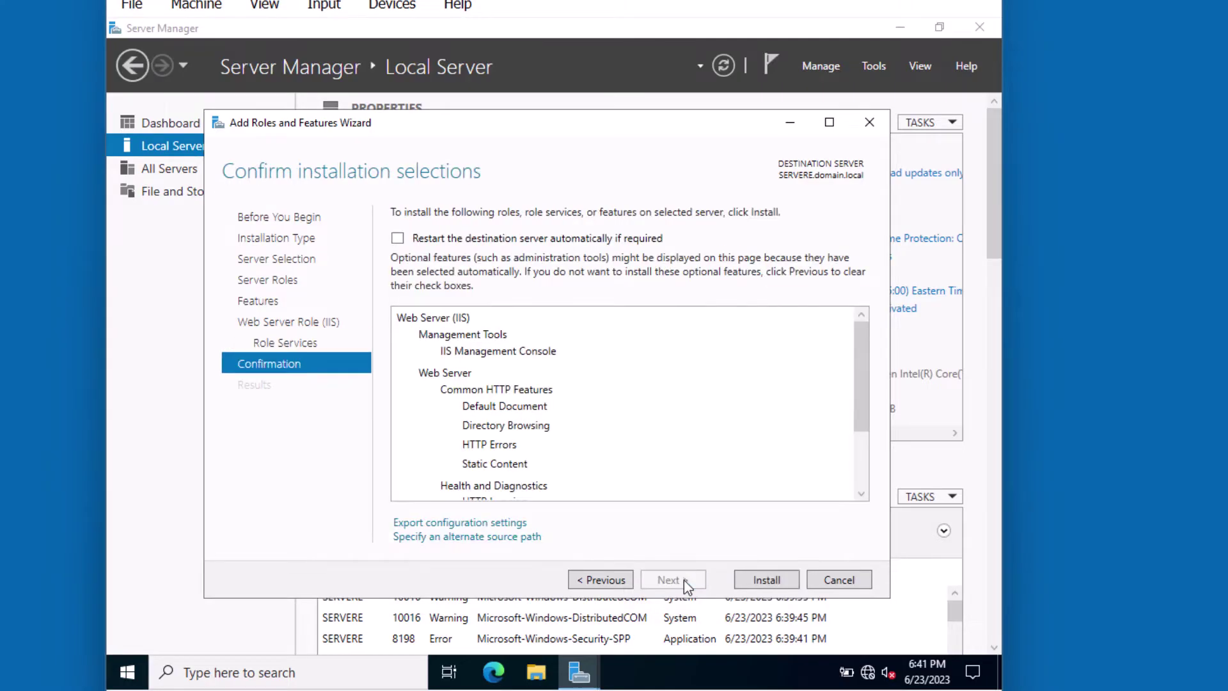
{"action": "left_click", "coordinate": [765, 580]}
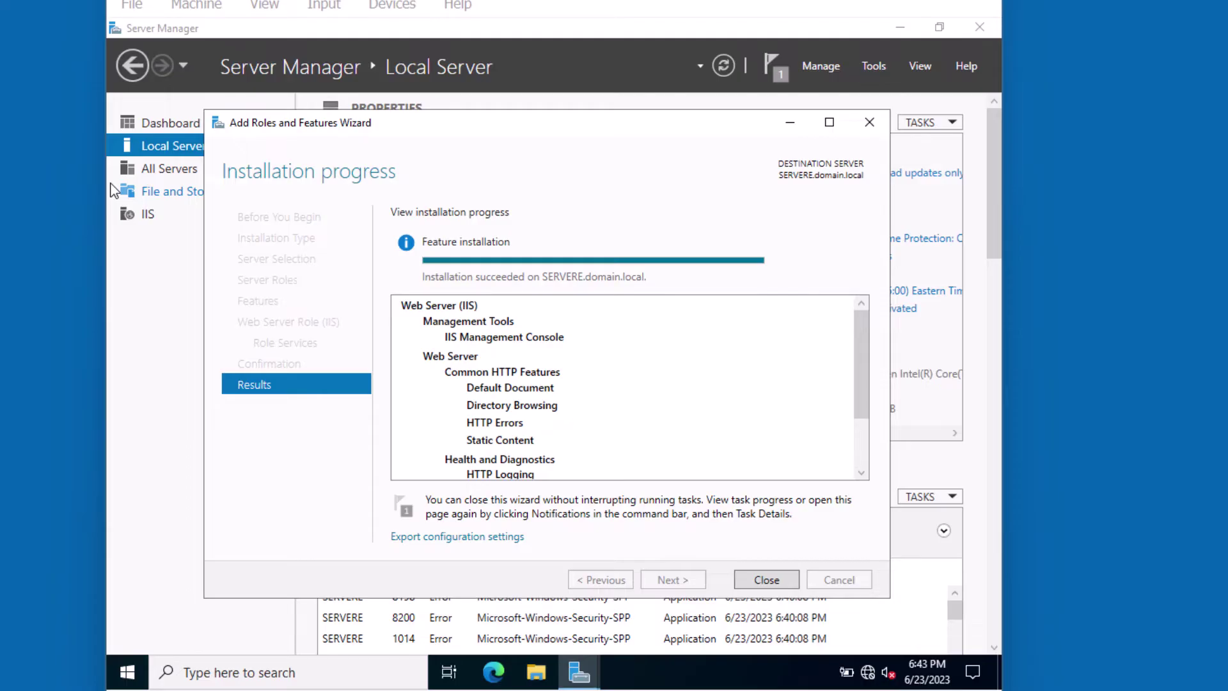
{"action": "left_click", "coordinate": [750, 578]}
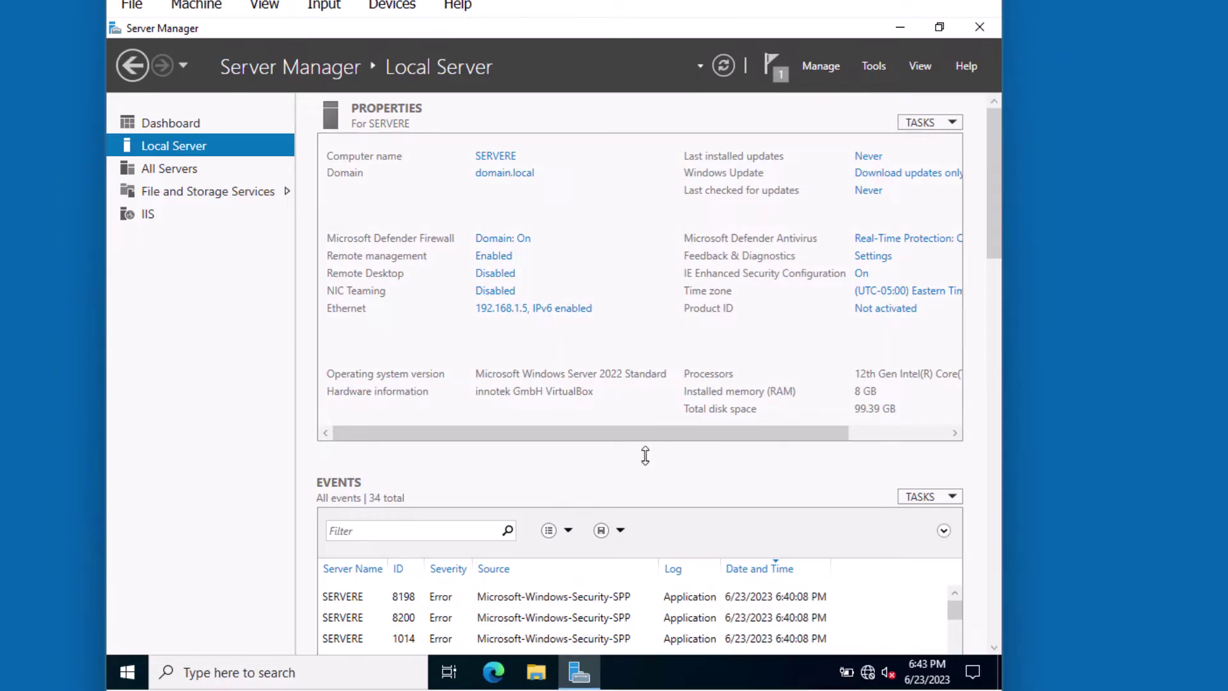
Launch IIS Manager from Tools and open Default Web Site under SERVERE > Sites.
{"action": "left_click", "coordinate": [874, 66]}
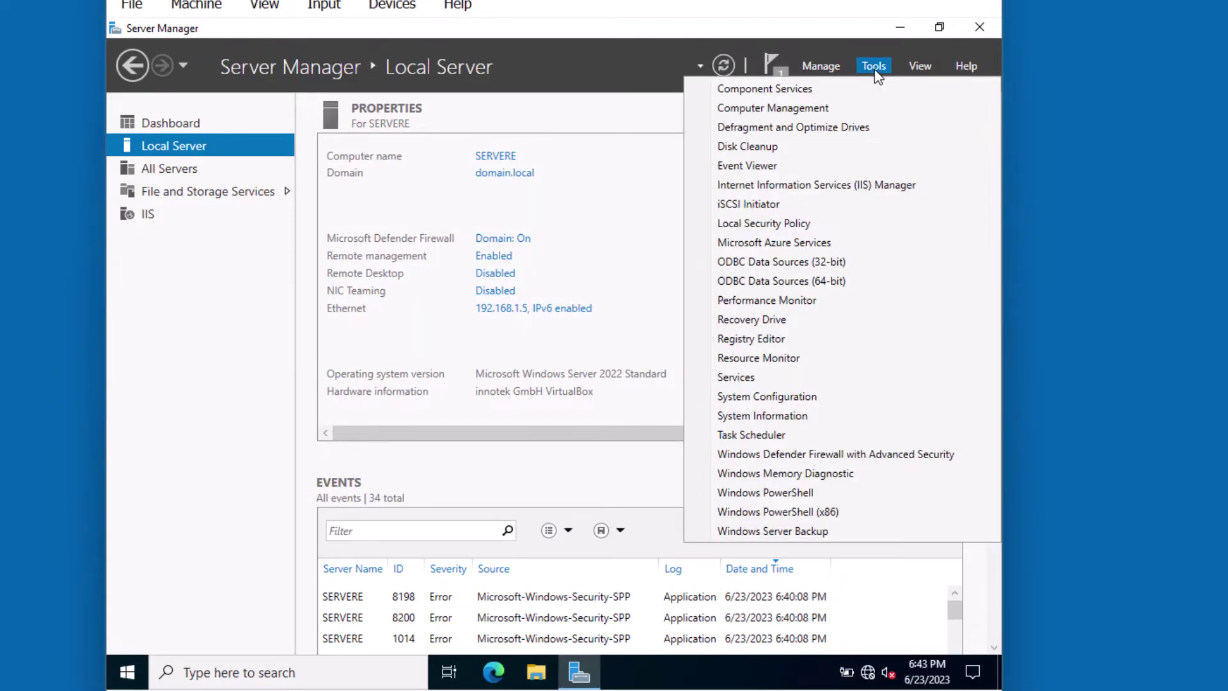
{"action": "left_click", "coordinate": [795, 192]}
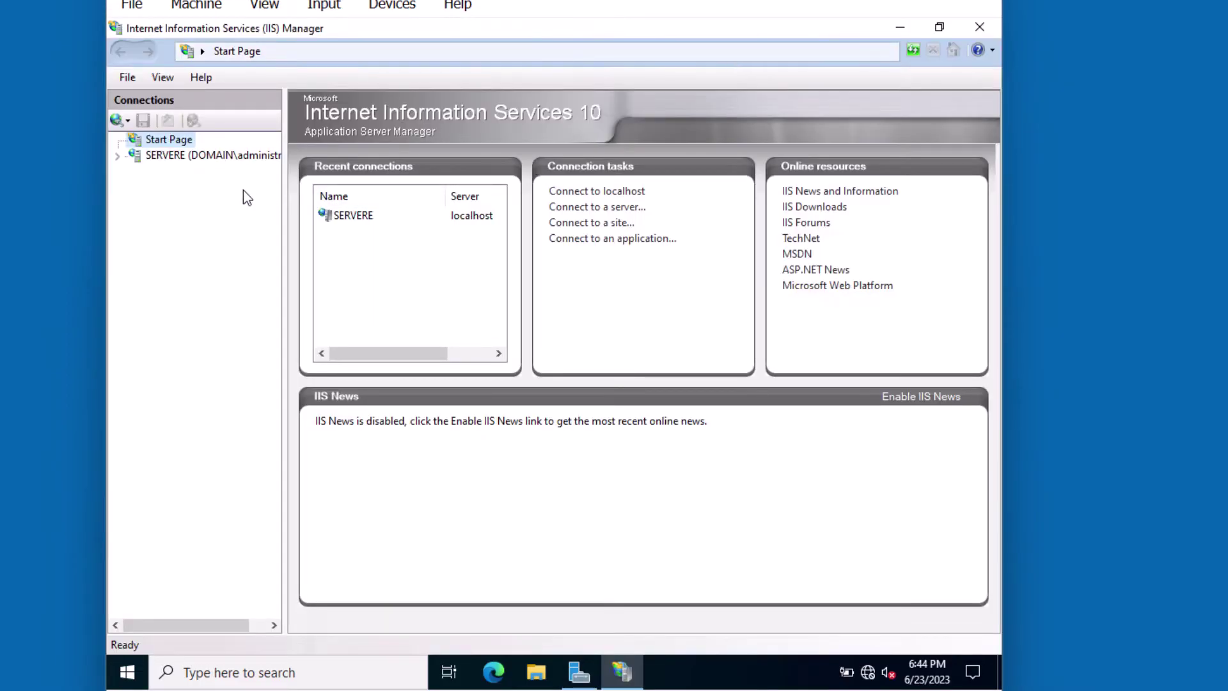
{"action": "left_click", "coordinate": [117, 155]}
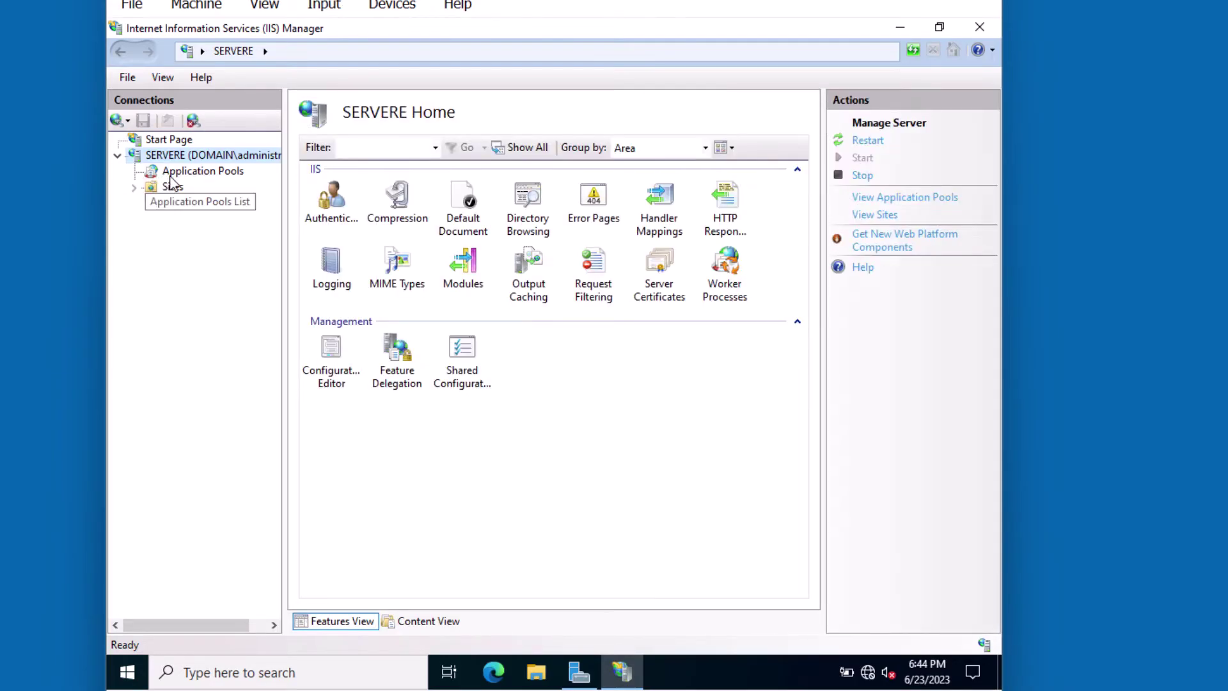
{"action": "left_click", "coordinate": [176, 172]}
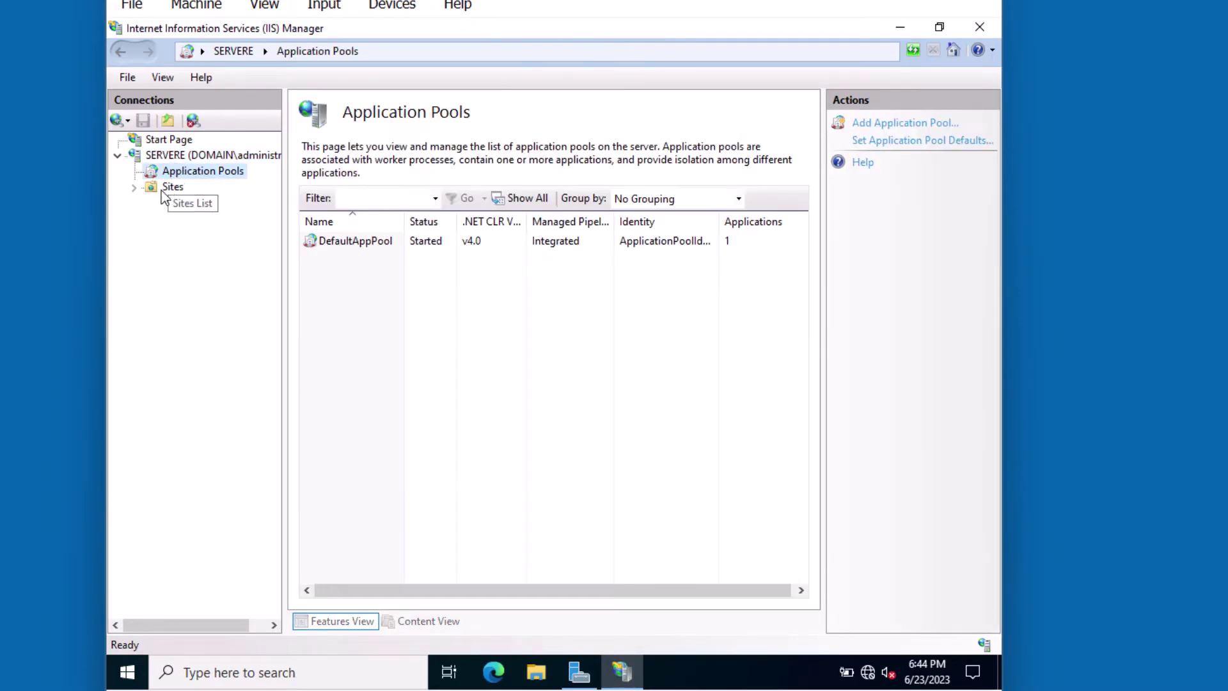
{"action": "left_click", "coordinate": [167, 188]}
{"action": "double_click", "coordinate": [164, 189]}
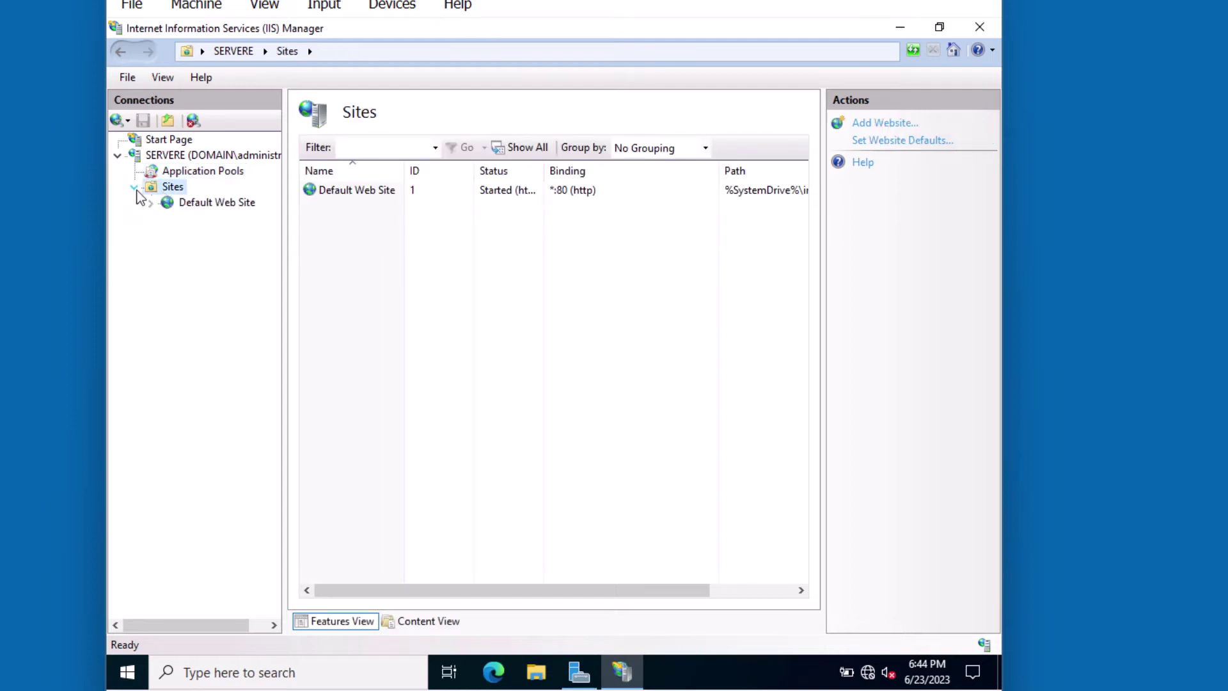
{"action": "left_click", "coordinate": [176, 203]}
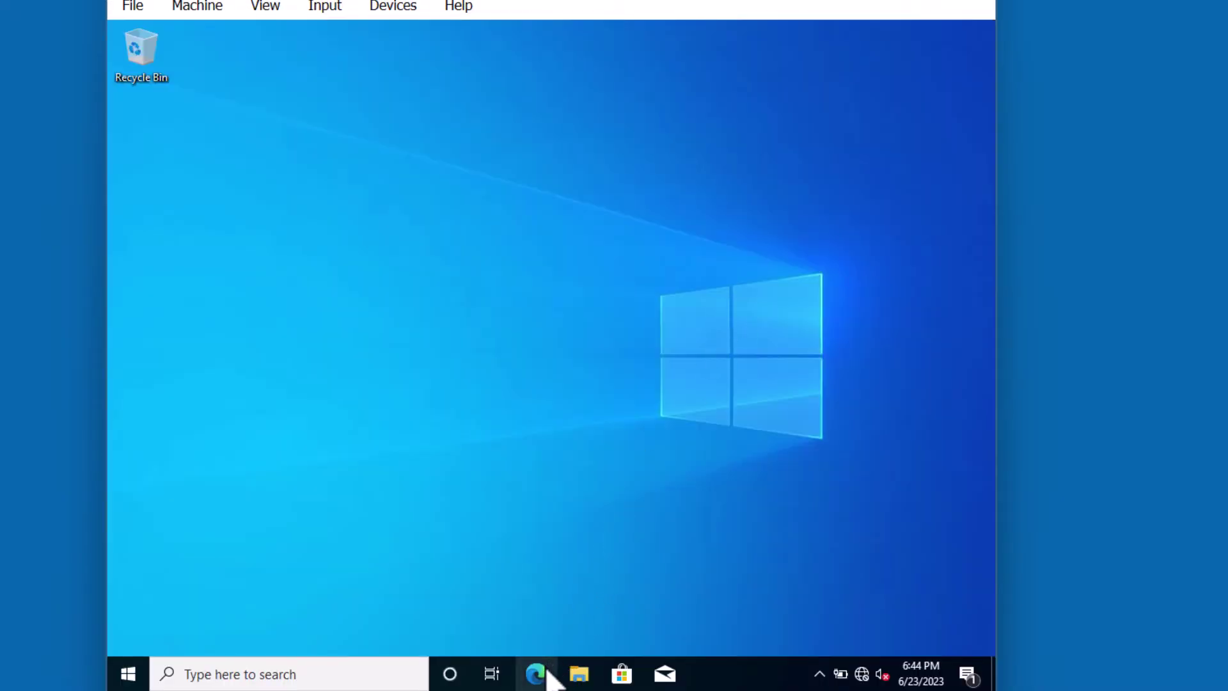
{"action": "left_click", "coordinate": [548, 672]}
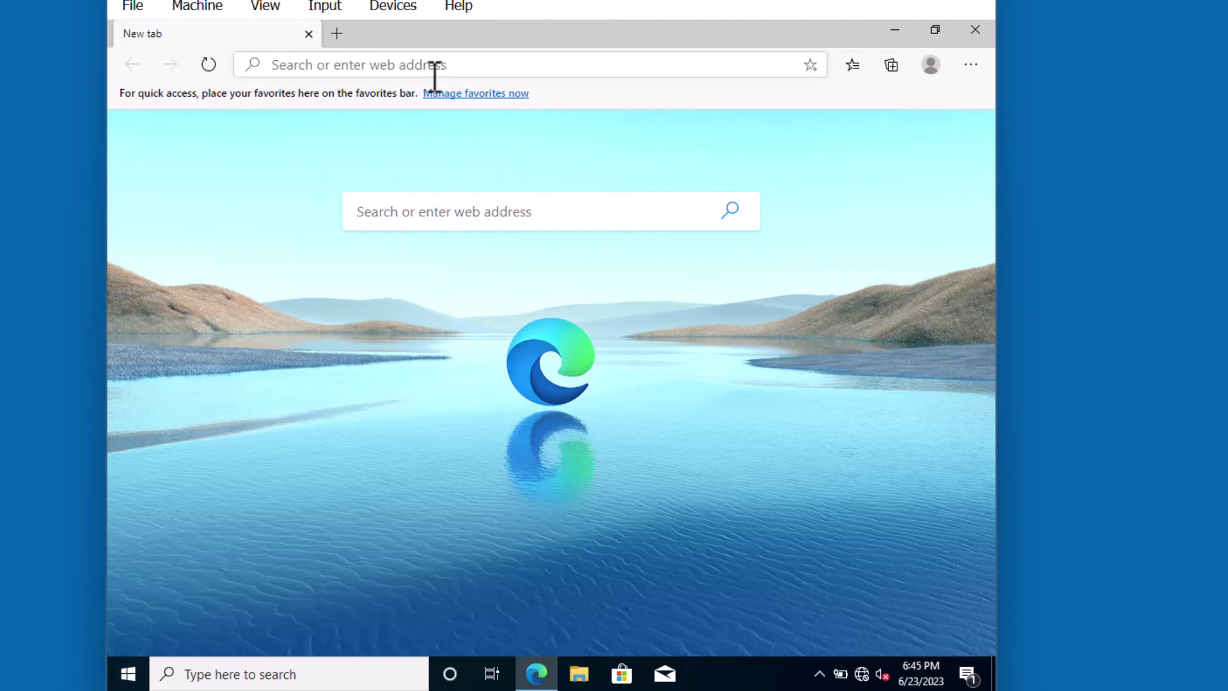
{"action": "left_click", "coordinate": [434, 70]}
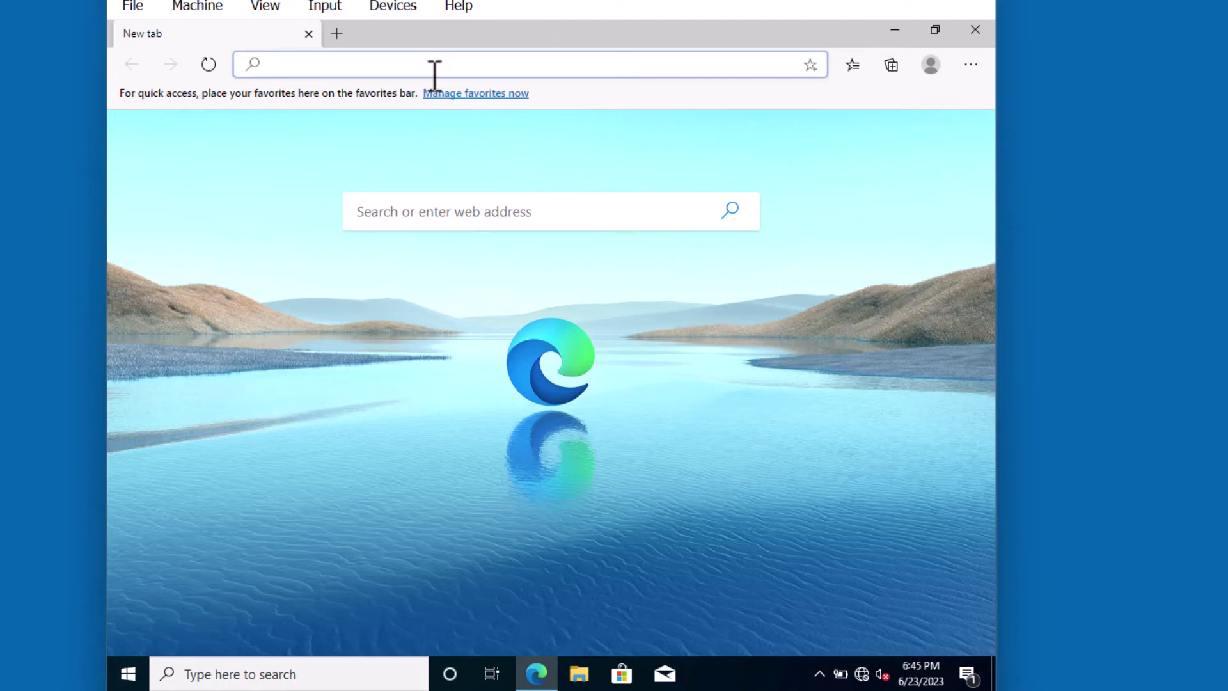
{"action": "type", "text": "http"}
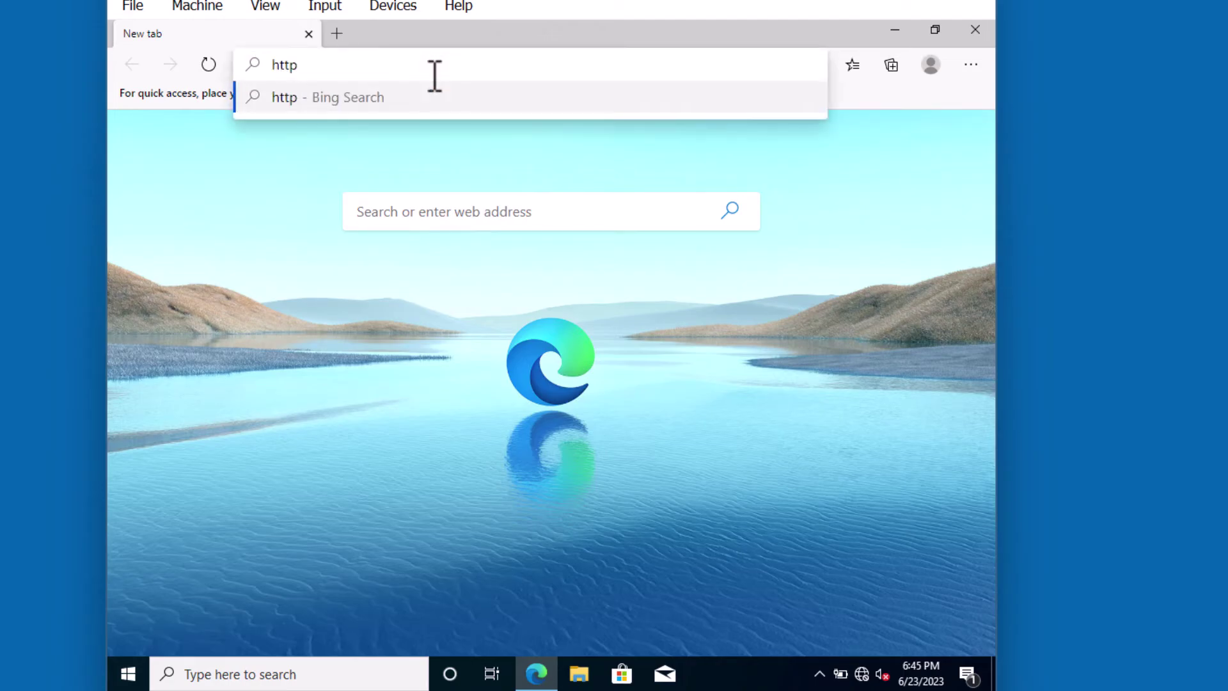
{"action": "type", "text": "://"}
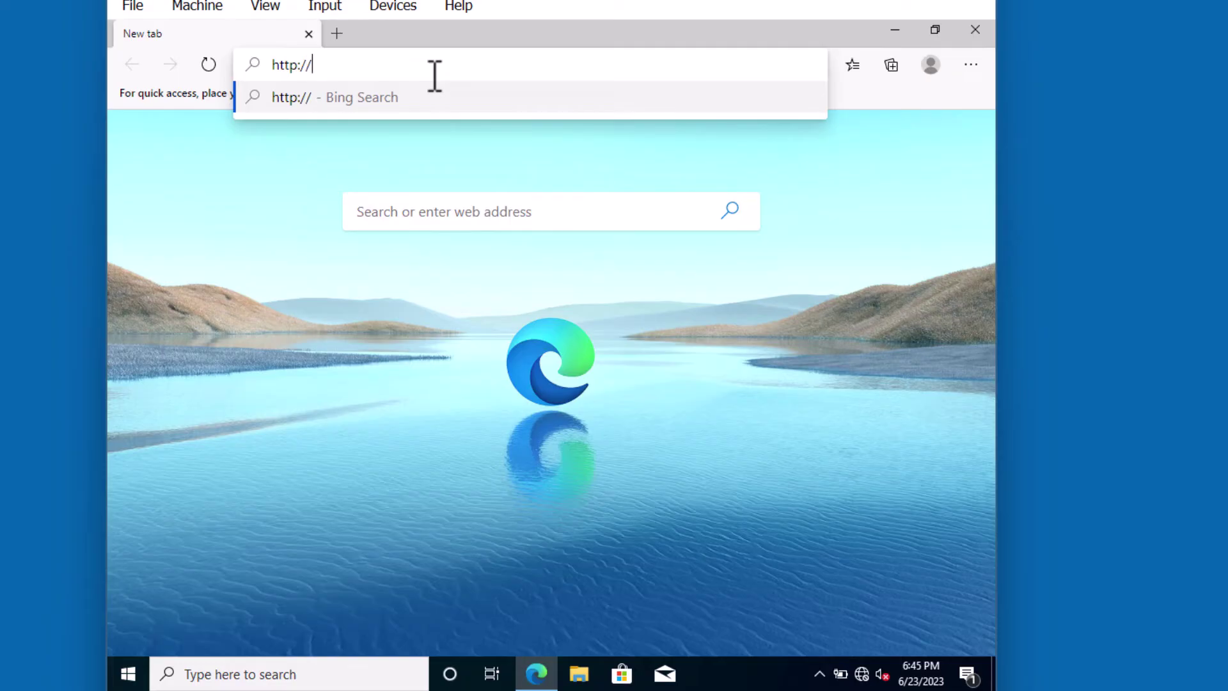
{"action": "type", "text": "192.168.1.5"}
{"action": "key", "text": "Return"}
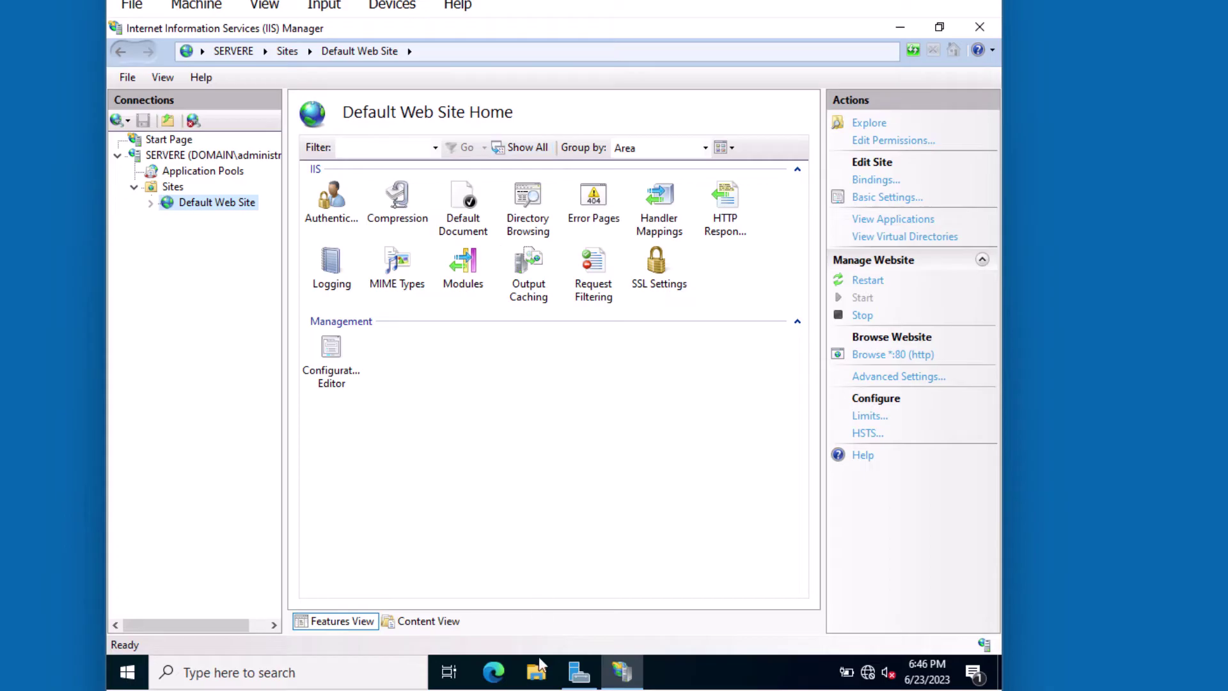
Go to C:\inetpub\wwwroot in File Explorer and right-click an empty area.
{"action": "left_click", "coordinate": [537, 672]}
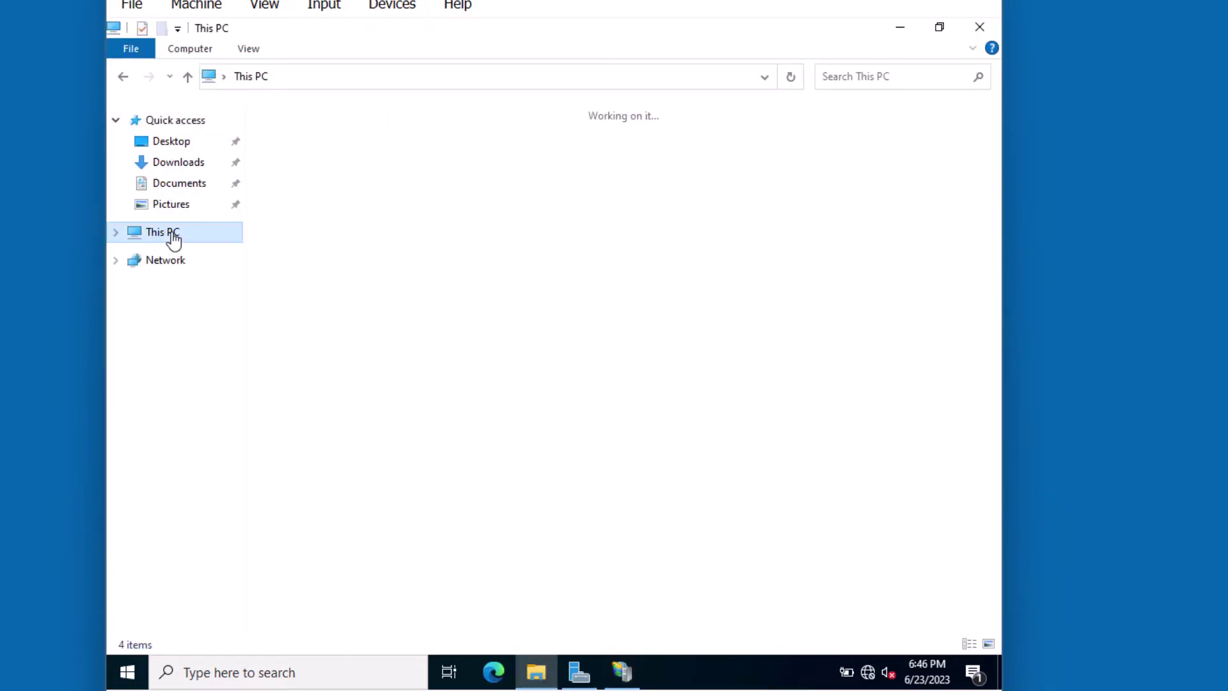
{"action": "left_click", "coordinate": [168, 233]}
{"action": "double_click", "coordinate": [334, 339]}
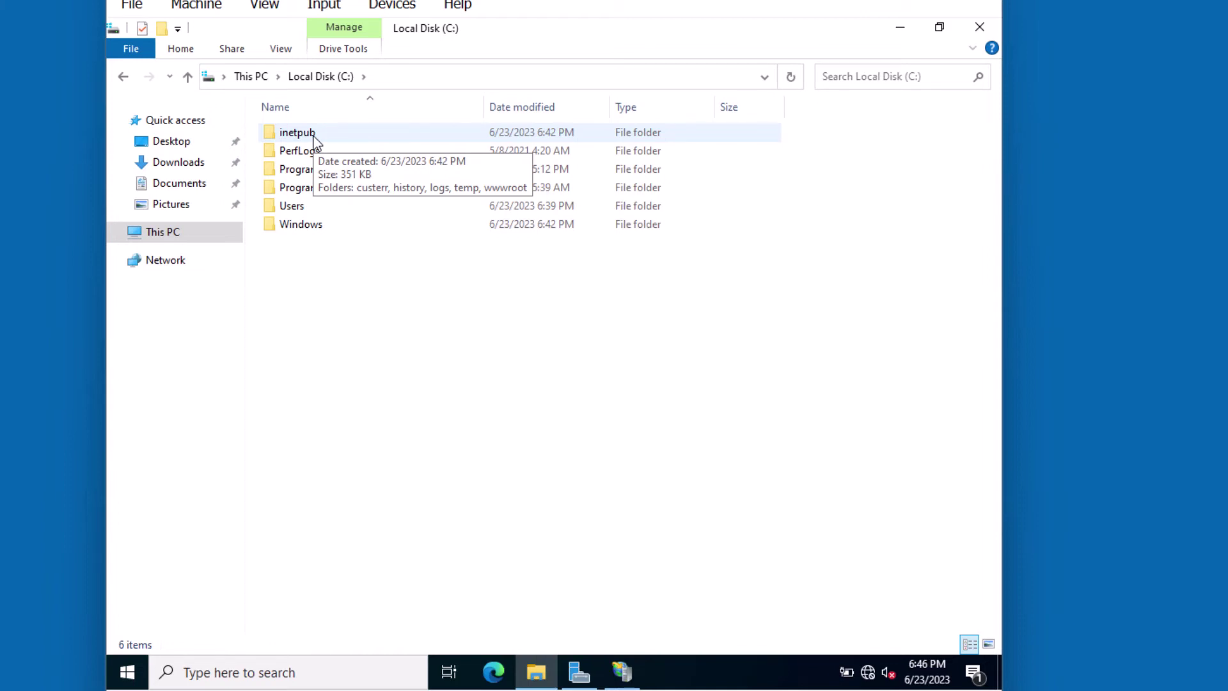
{"action": "double_click", "coordinate": [298, 132]}
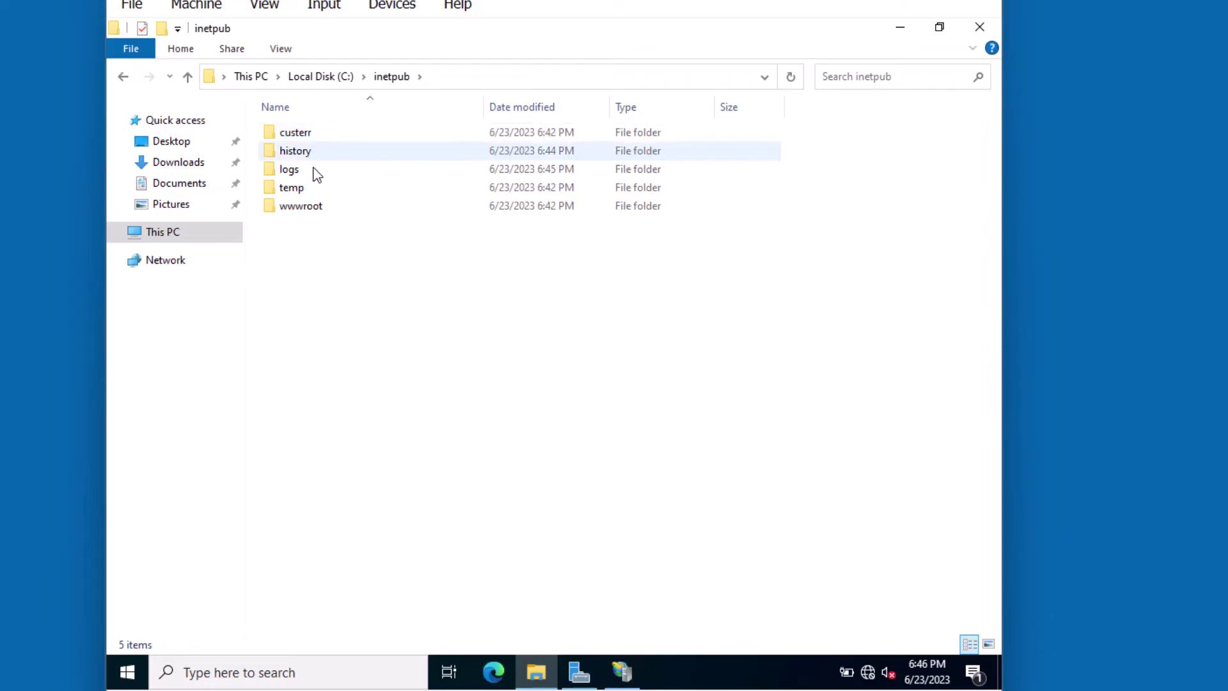
{"action": "double_click", "coordinate": [314, 215]}
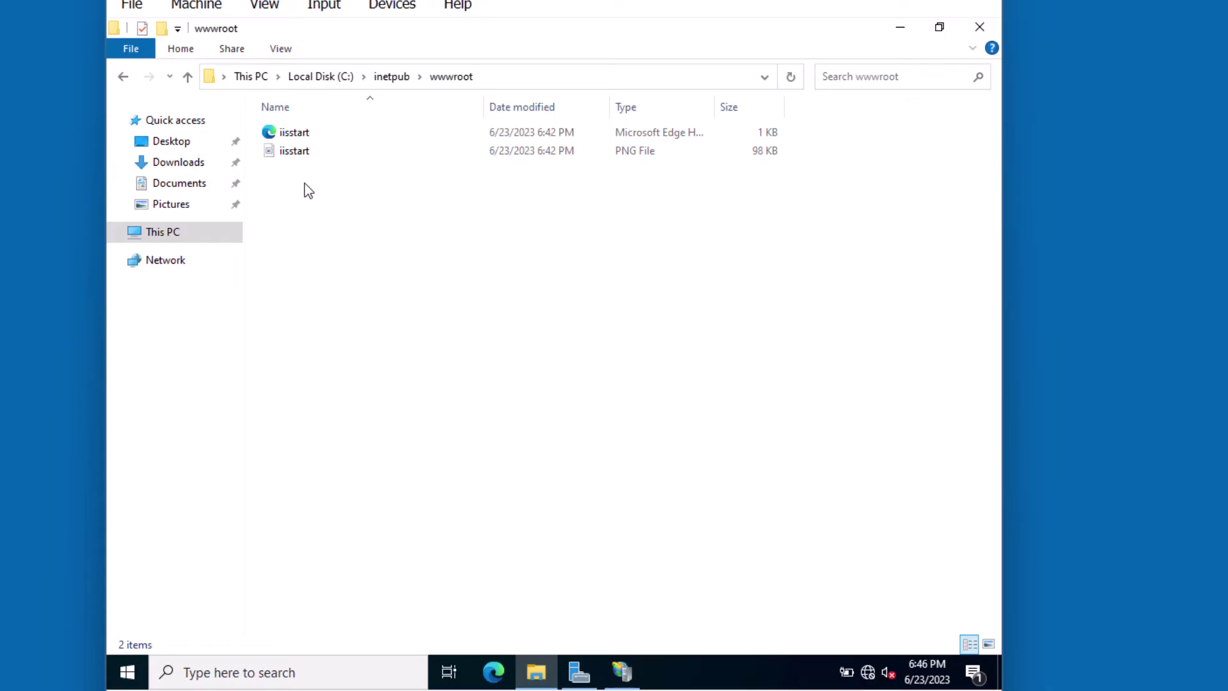
{"action": "right_click", "coordinate": [304, 183]}
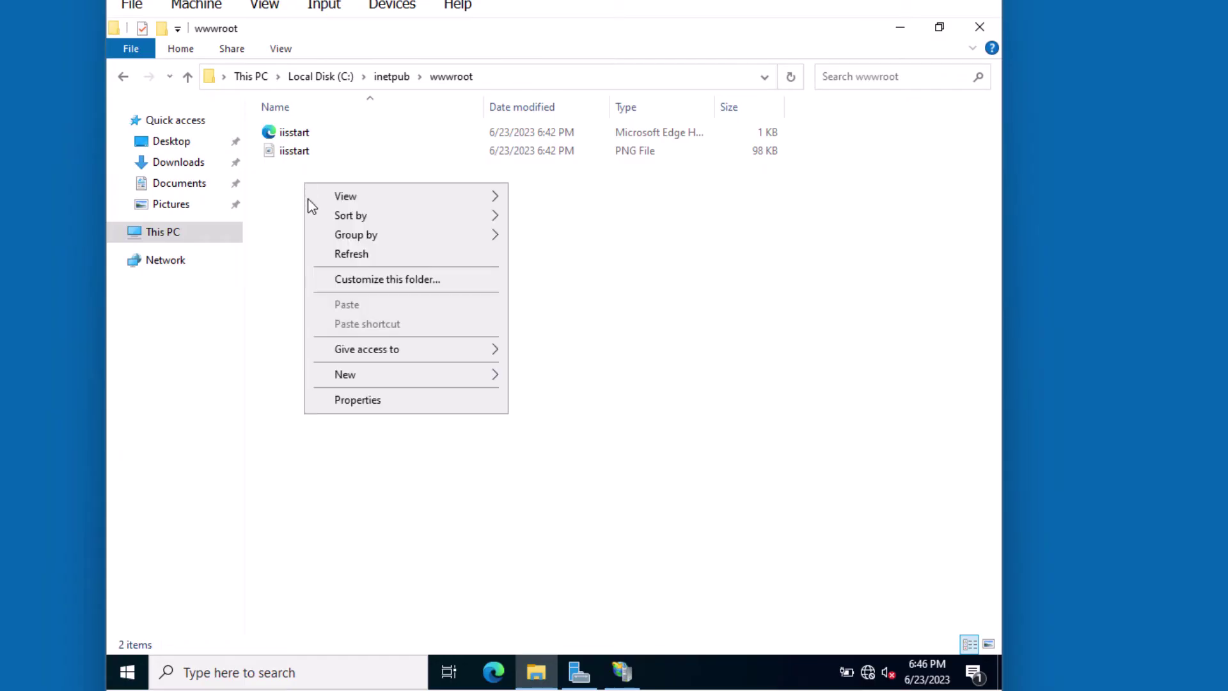
Create a new text document in wwwroot and write 'Hello World' in it.
{"action": "mouse_move", "coordinate": [354, 383]}
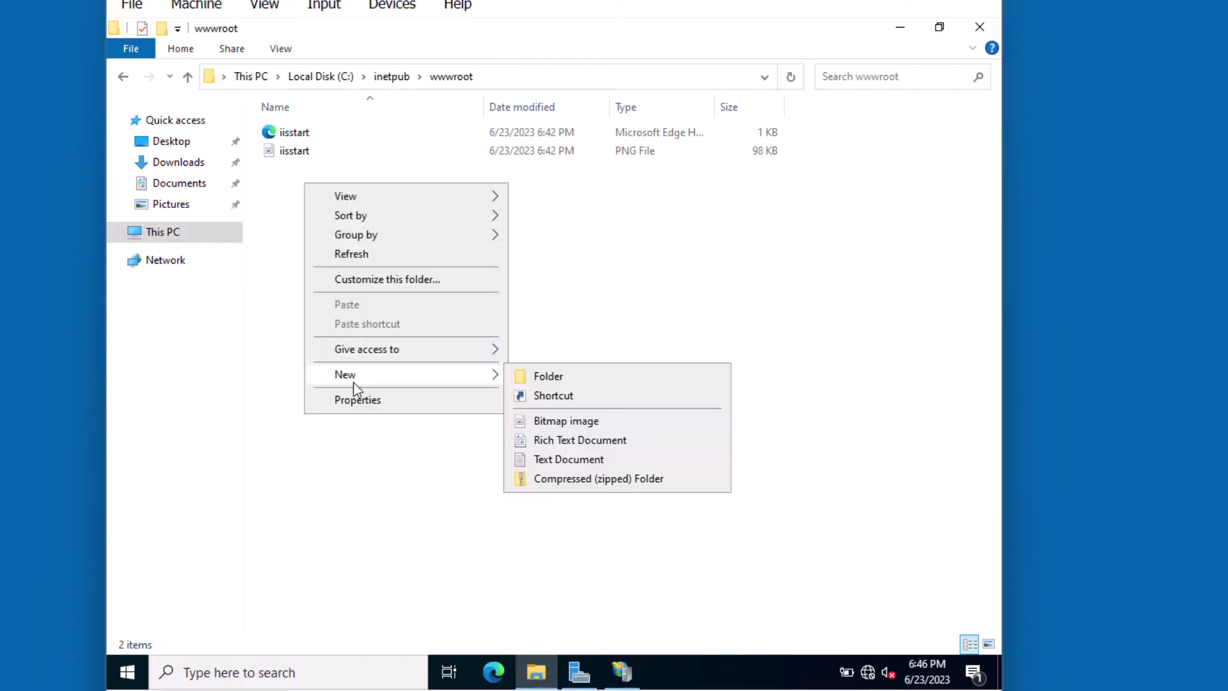
{"action": "left_click", "coordinate": [569, 459]}
{"action": "double_click", "coordinate": [350, 177]}
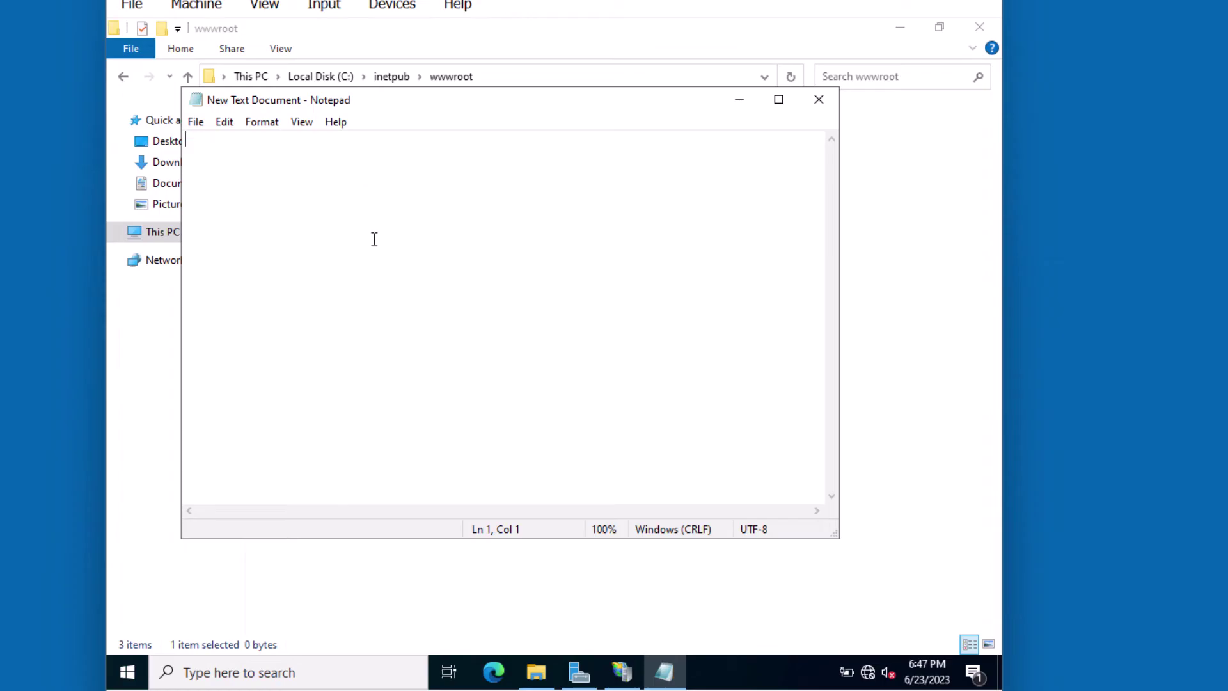
{"action": "type", "text": "Hello Worl"}
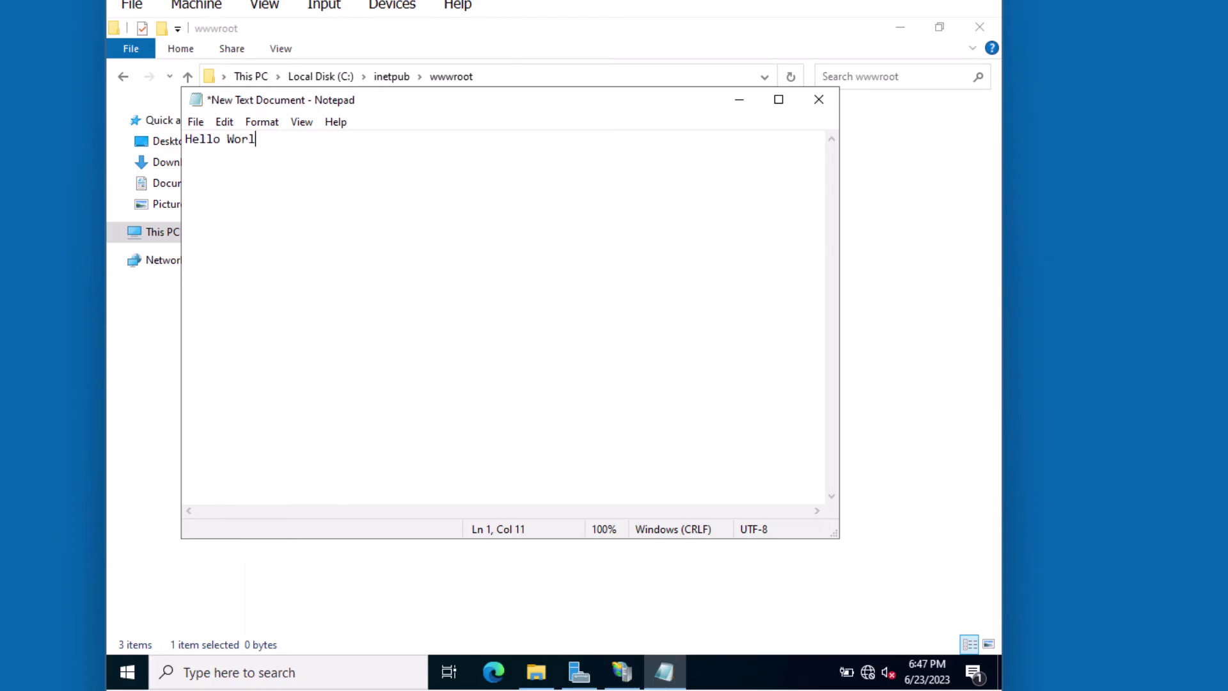
{"action": "type", "text": "d"}
Save the page as index.html and close Notepad.
{"action": "left_click", "coordinate": [195, 126]}
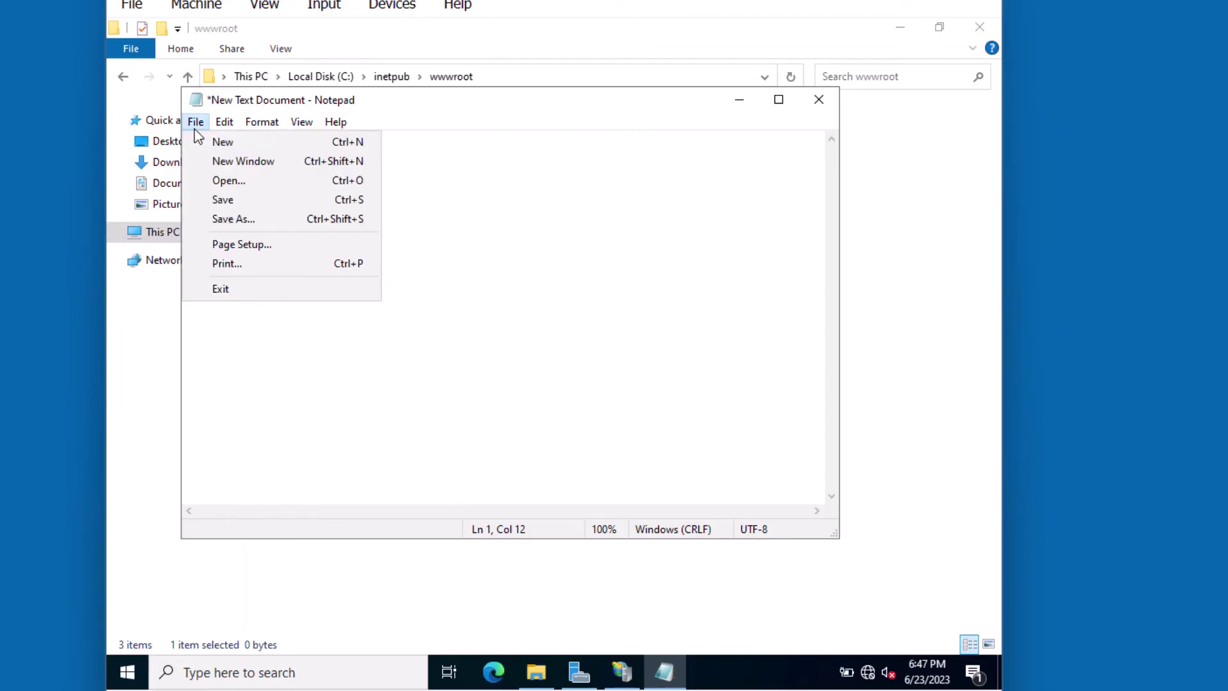
{"action": "left_click", "coordinate": [233, 219]}
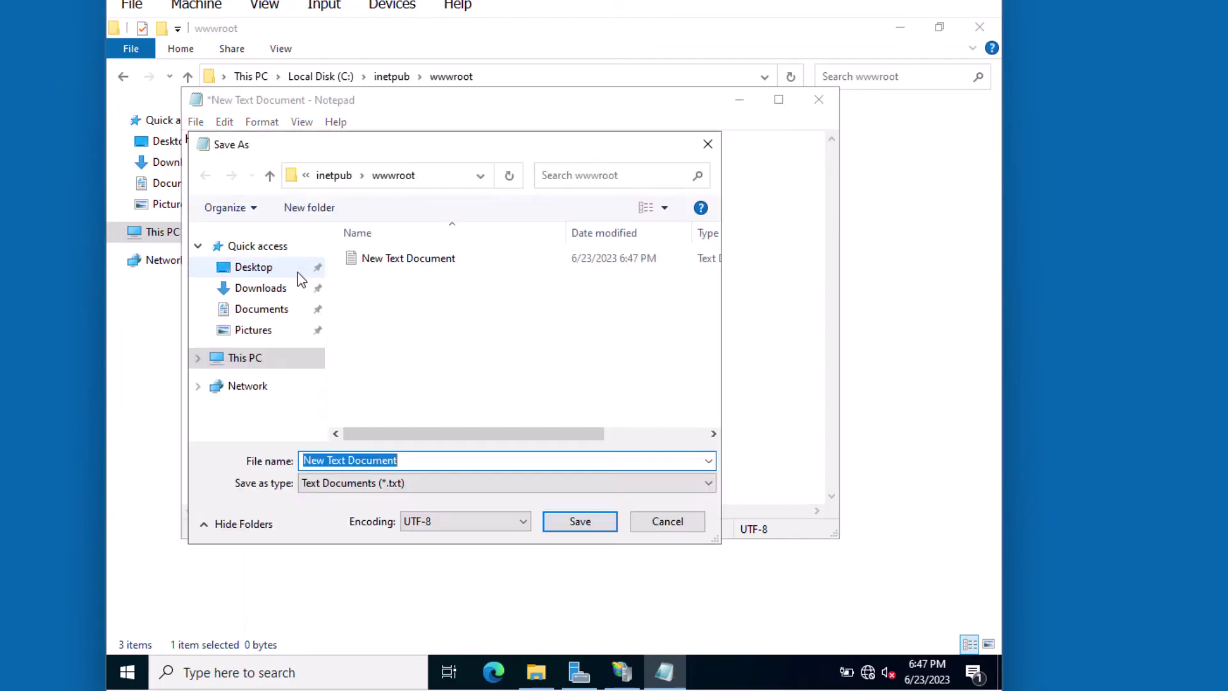
{"action": "type", "text": "index.html"}
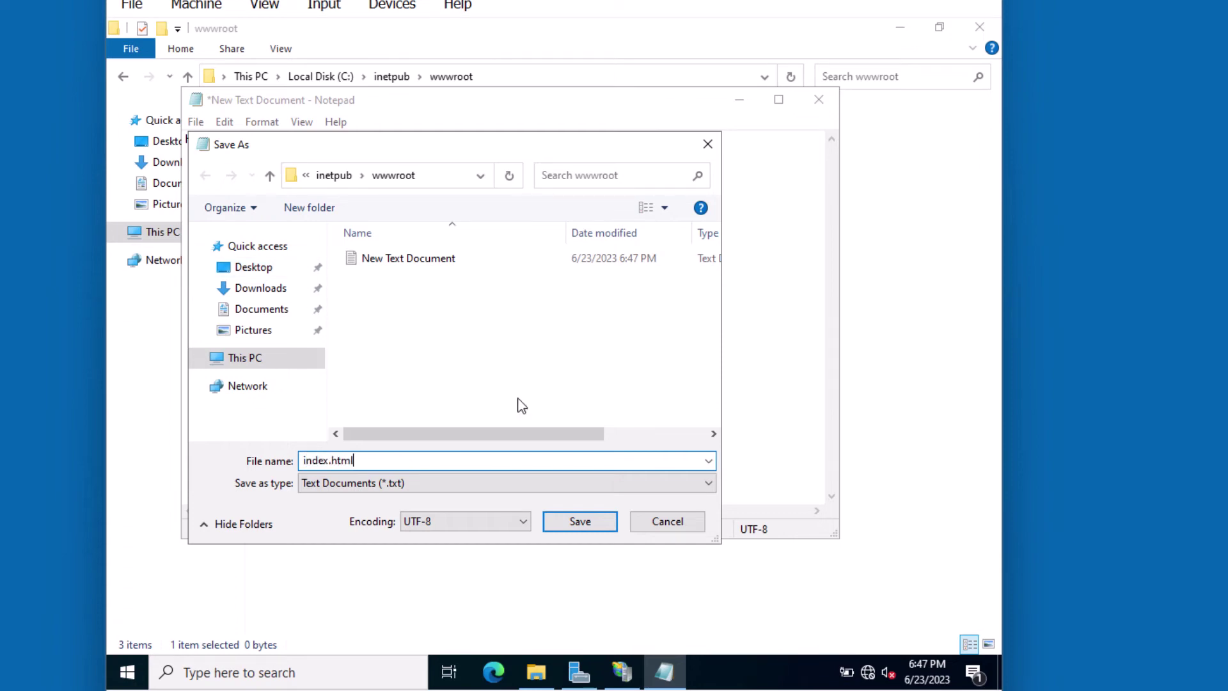
{"action": "key", "text": "Return"}
{"action": "key", "text": "alt+F4"}
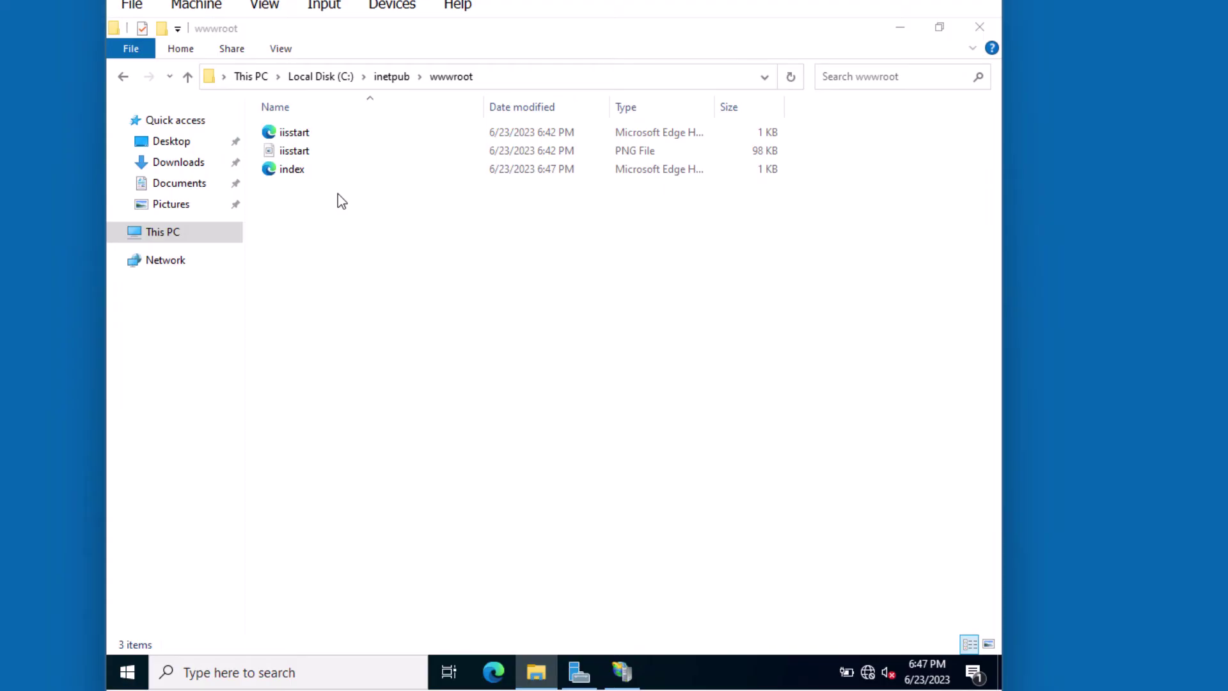
Move index.html to the top of Default Web Site's Default Document list, then close IIS Manager.
{"action": "key", "text": "alt+Tab"}
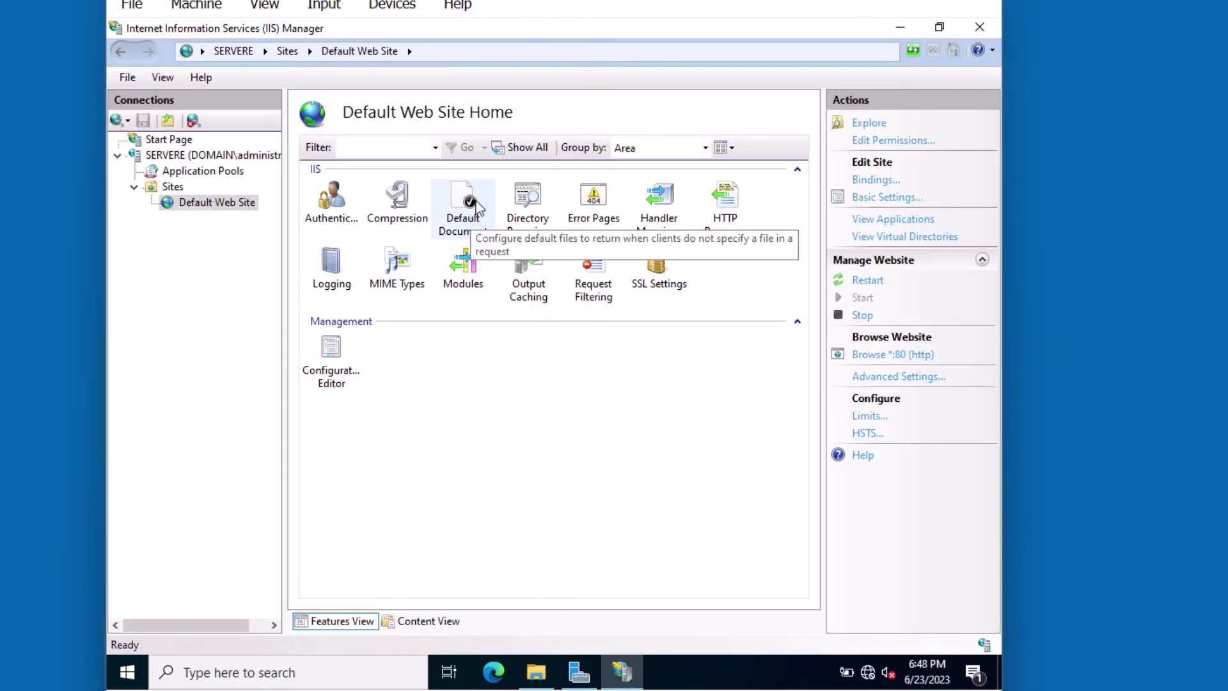
{"action": "double_click", "coordinate": [476, 201]}
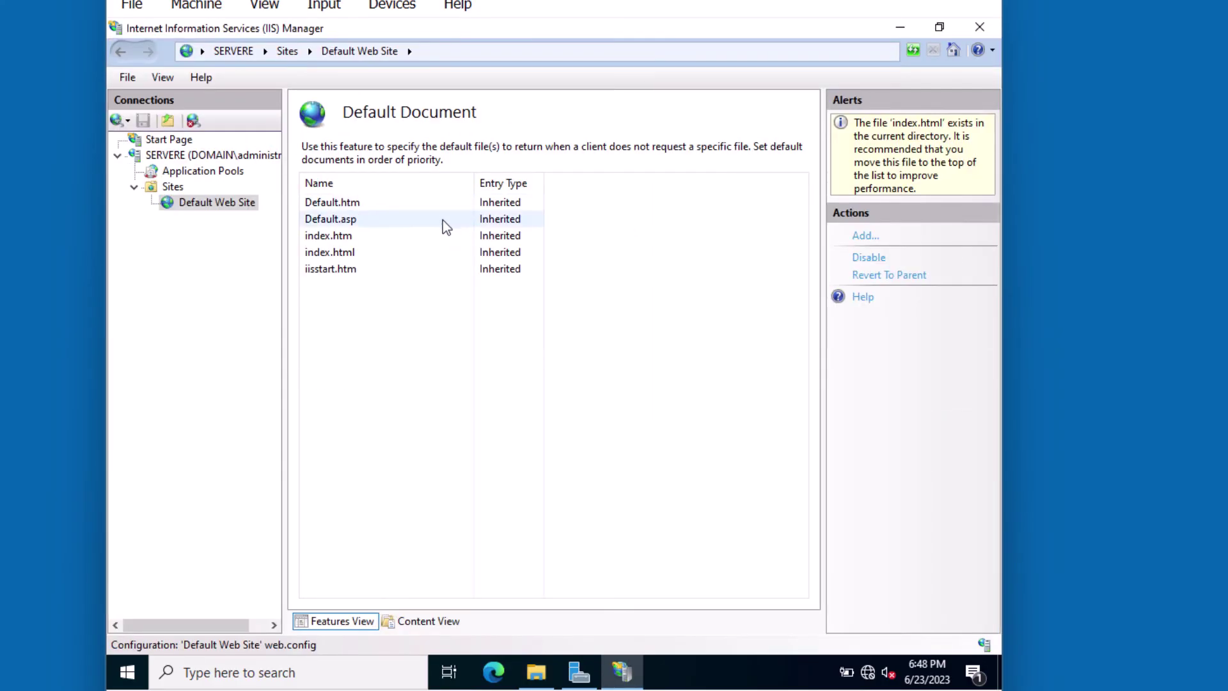
{"action": "left_click", "coordinate": [354, 252]}
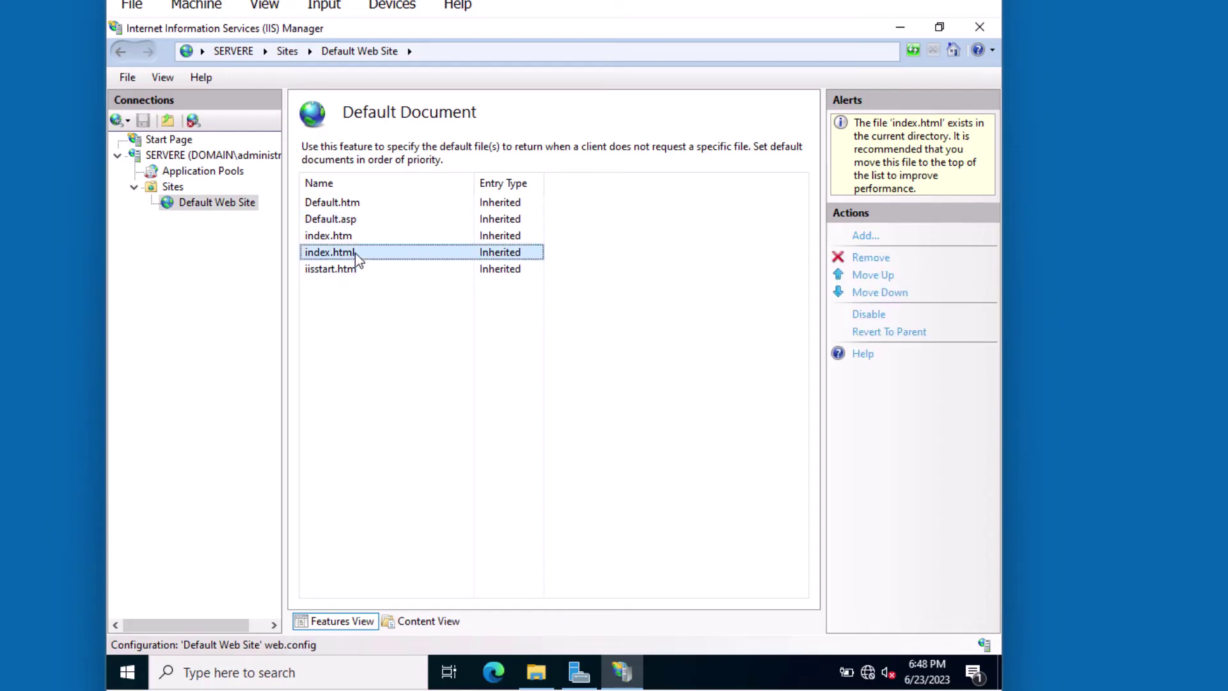
{"action": "left_click", "coordinate": [872, 275]}
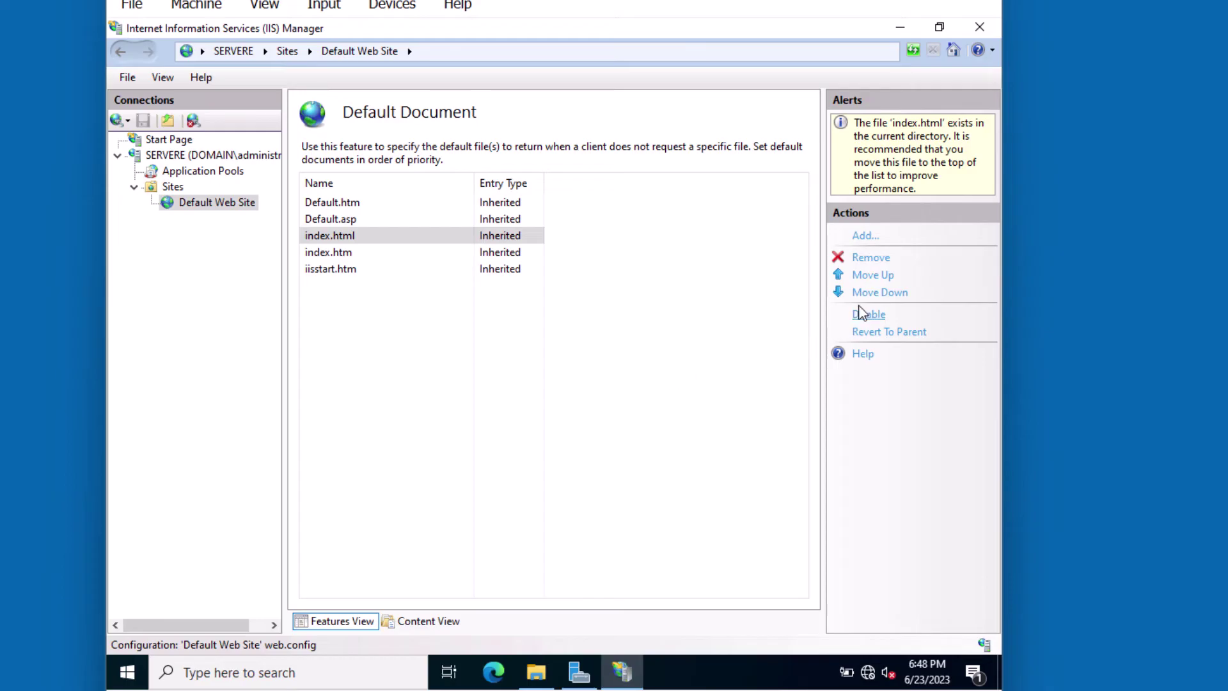
{"action": "left_click", "coordinate": [875, 275]}
{"action": "left_click", "coordinate": [876, 275]}
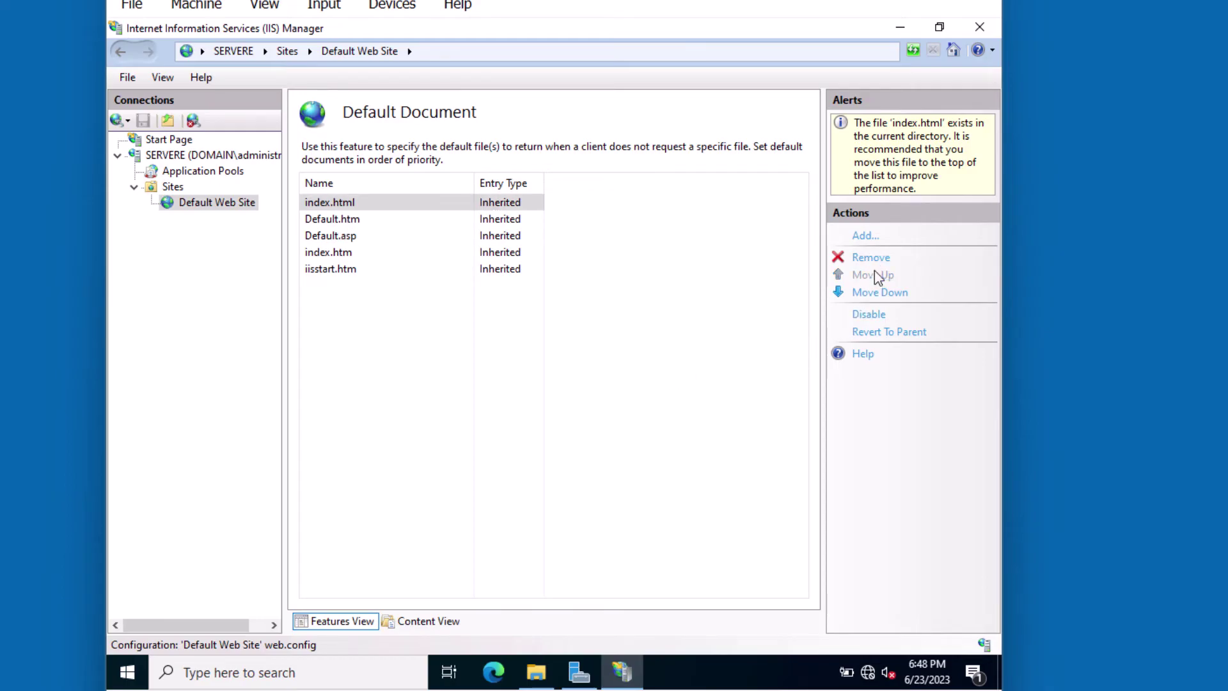
{"action": "left_click", "coordinate": [593, 328]}
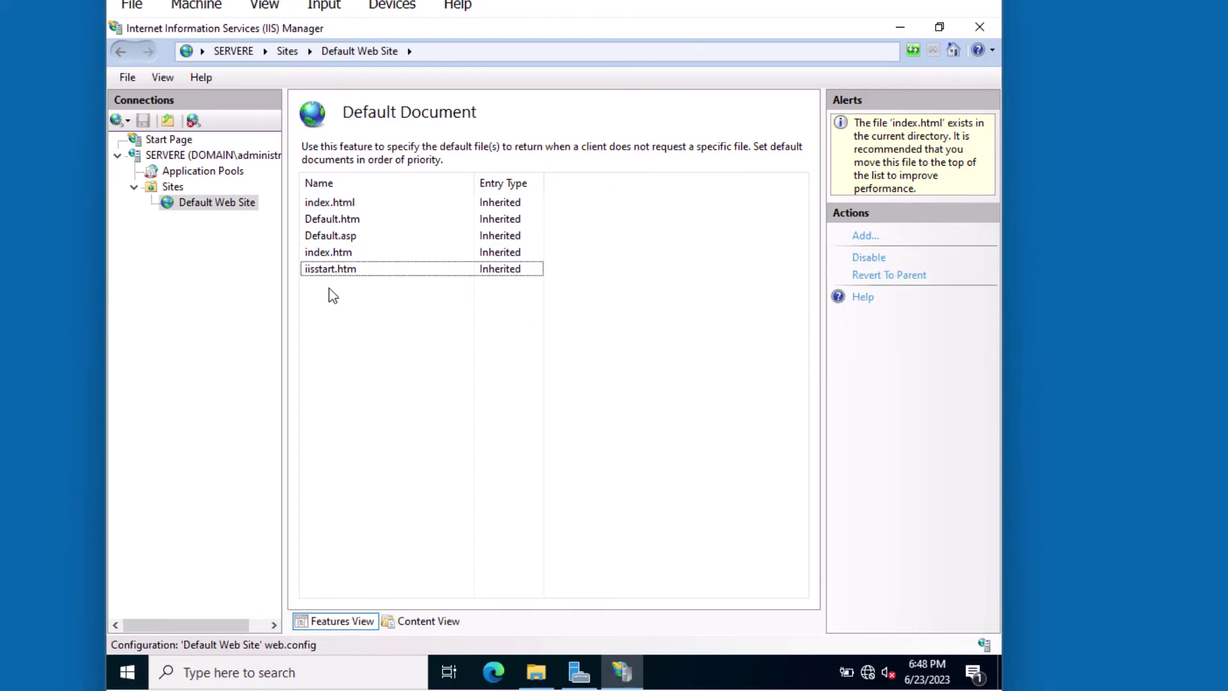
{"action": "left_click", "coordinate": [977, 30]}
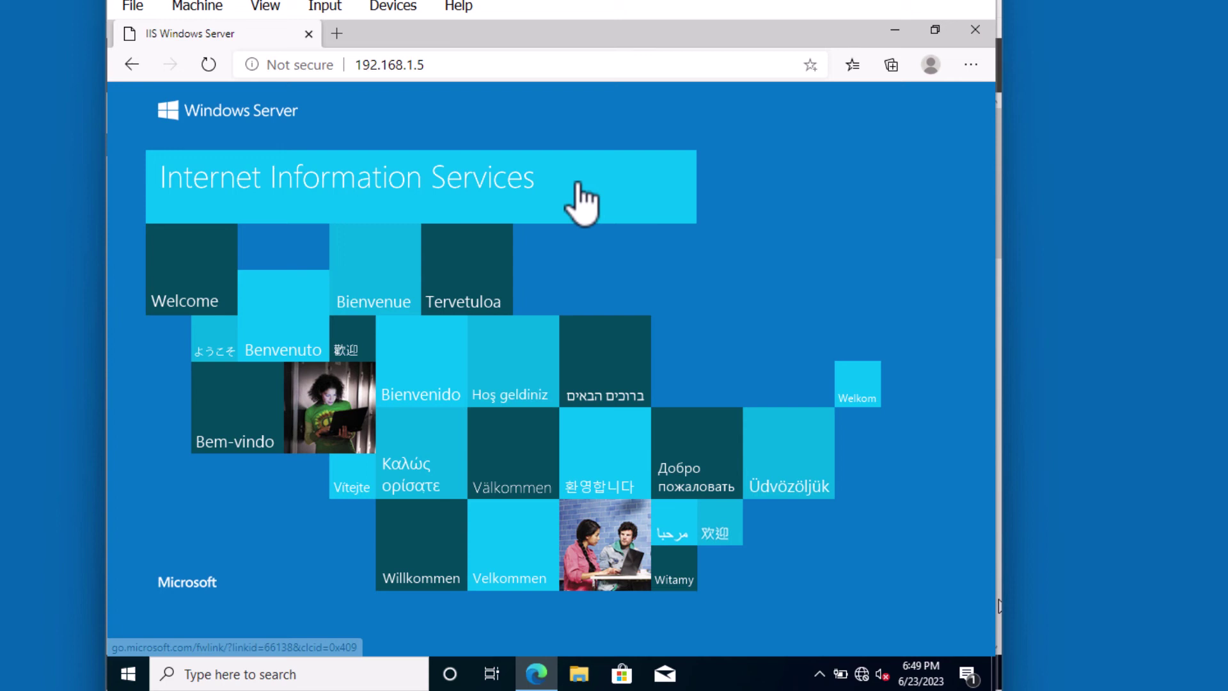
Refresh 192.168.1.5 in Edge so the Hello World page appears.
{"action": "left_click", "coordinate": [472, 67]}
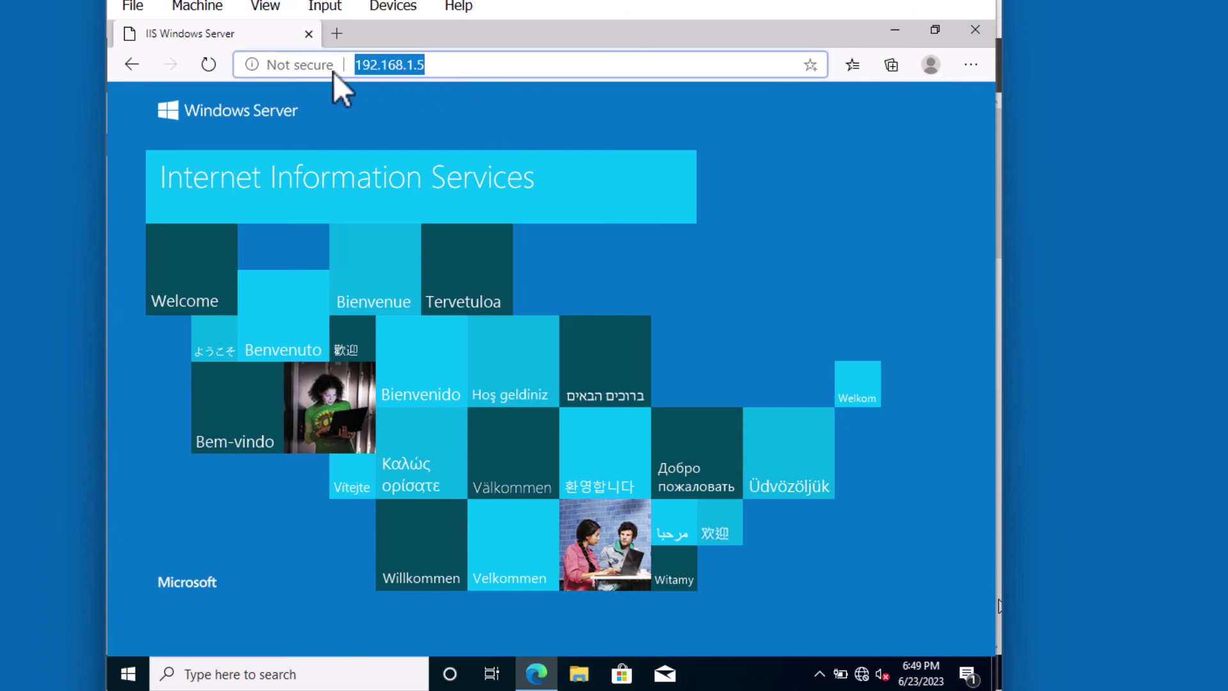
{"action": "left_click", "coordinate": [219, 63]}
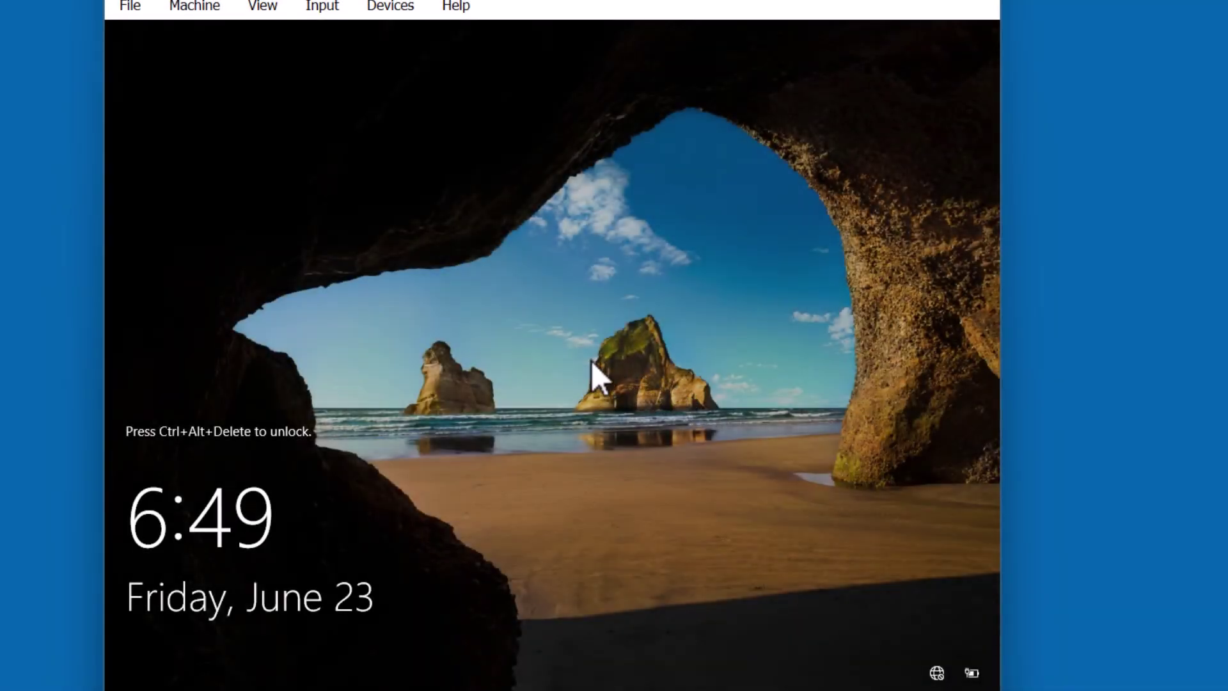
Unlock the server with Ctrl-Alt-Del and sign in with the administrator password.
{"action": "left_click", "coordinate": [324, 9]}
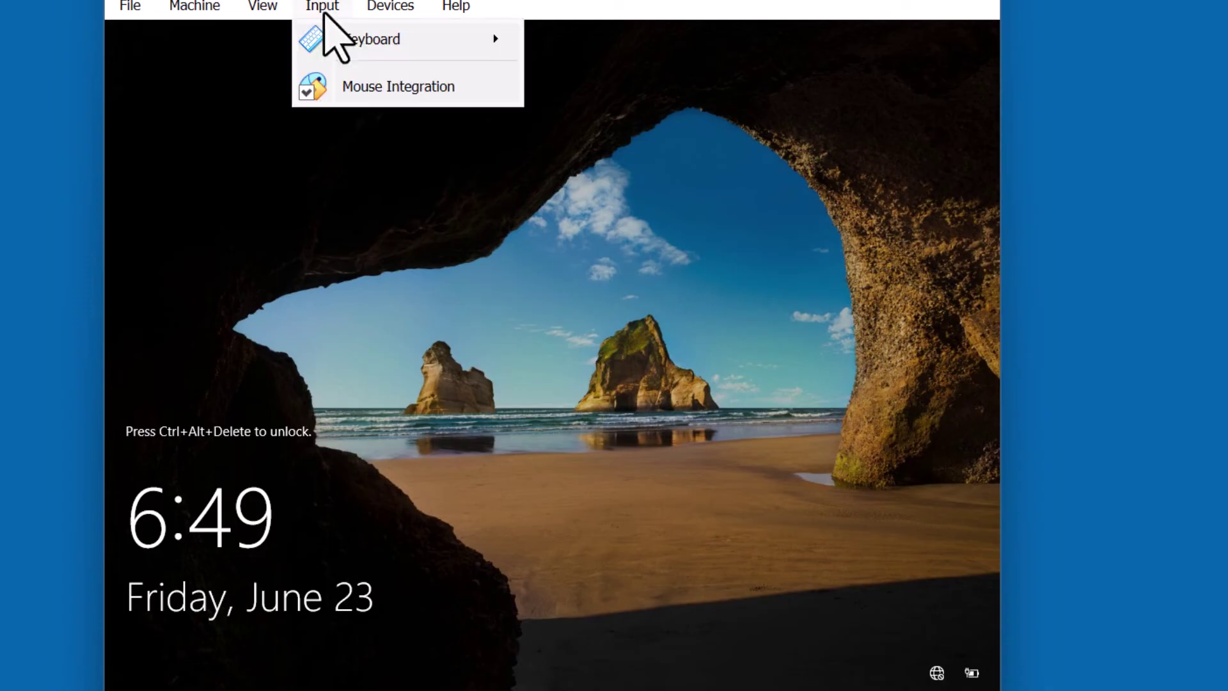
{"action": "mouse_move", "coordinate": [339, 49]}
{"action": "left_click", "coordinate": [640, 115]}
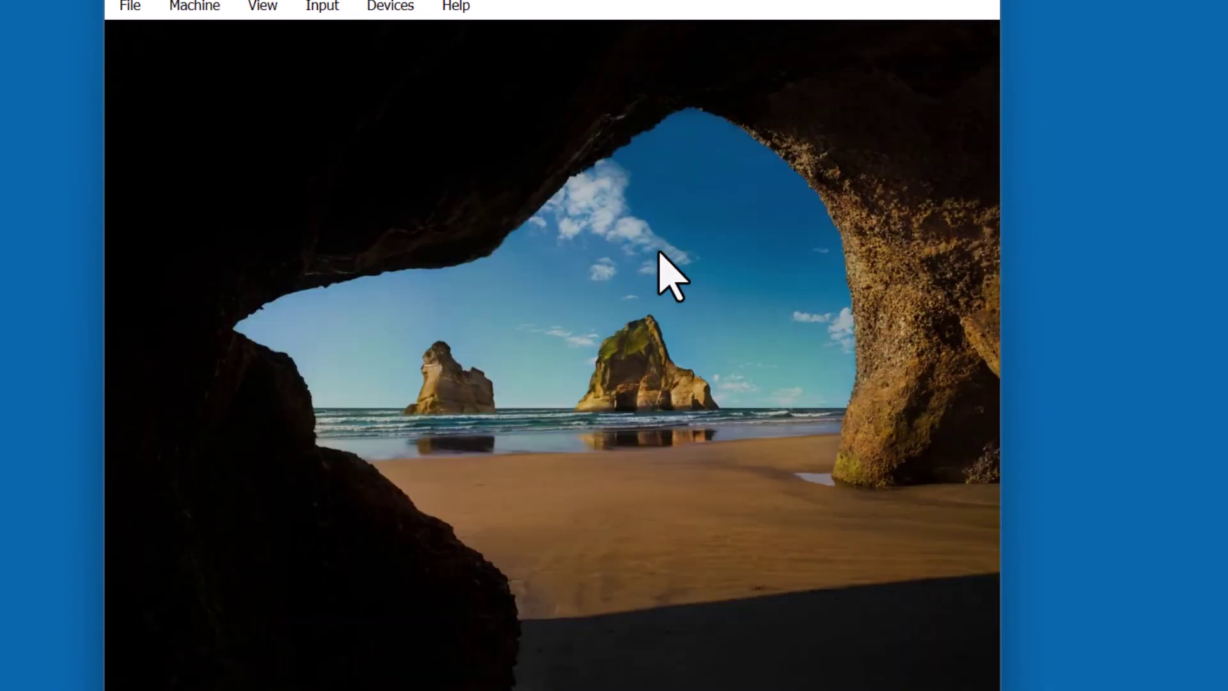
{"action": "type", "text": "P@ssw0rd"}
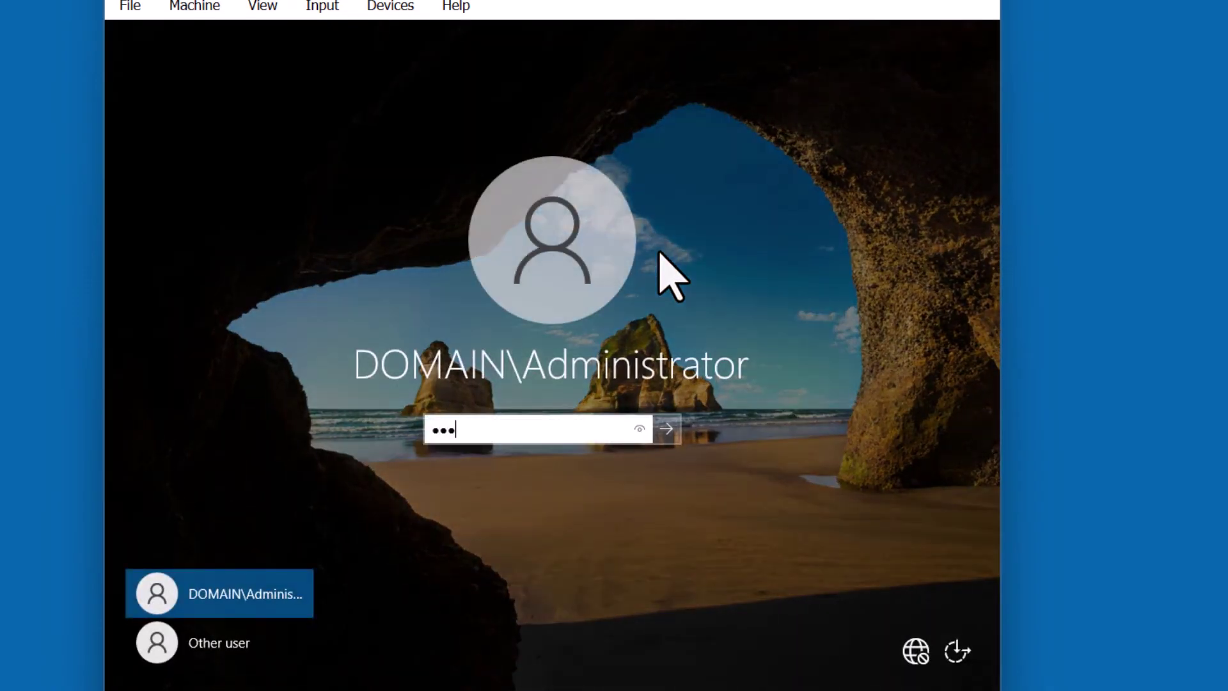
{"action": "key", "text": "Return"}
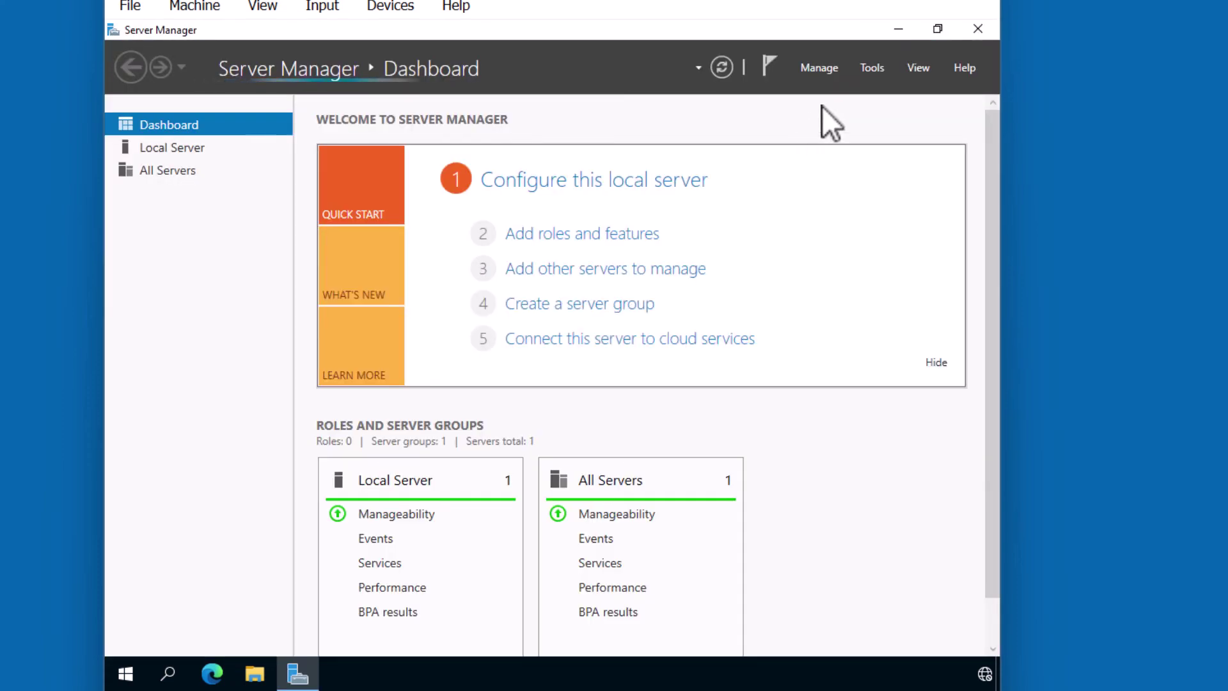
Launch DNS Manager from Tools and show the domain.local forward lookup zone.
{"action": "left_click", "coordinate": [863, 68]}
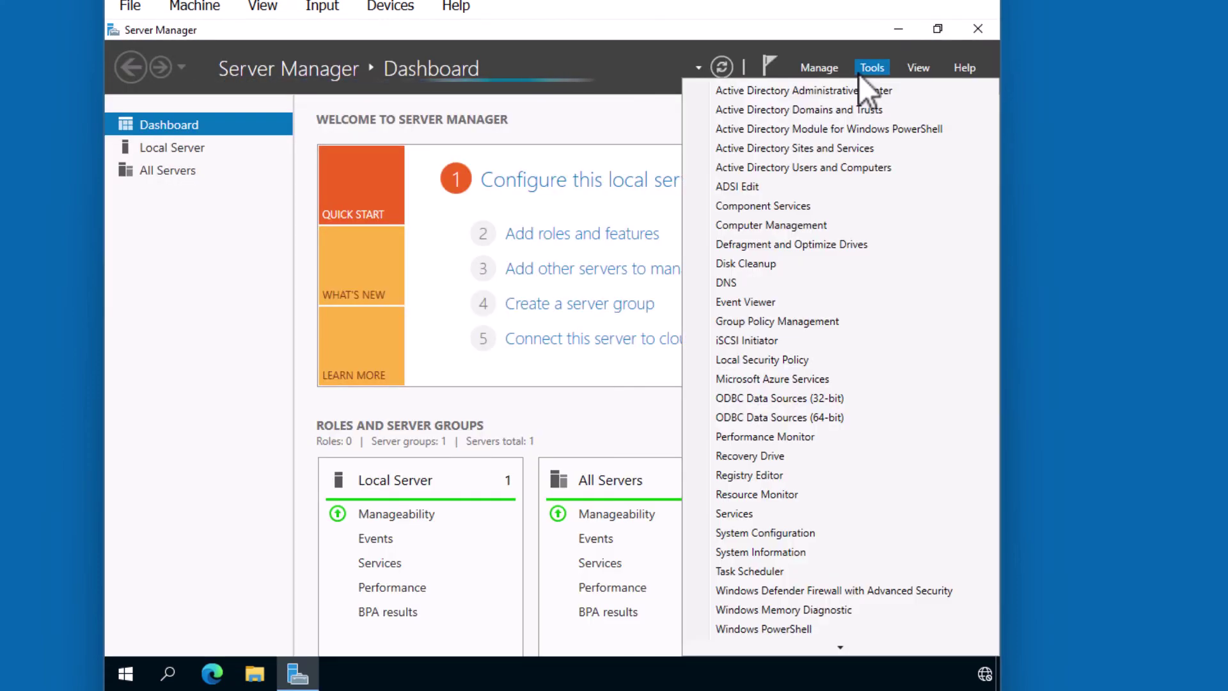
{"action": "left_click", "coordinate": [789, 287]}
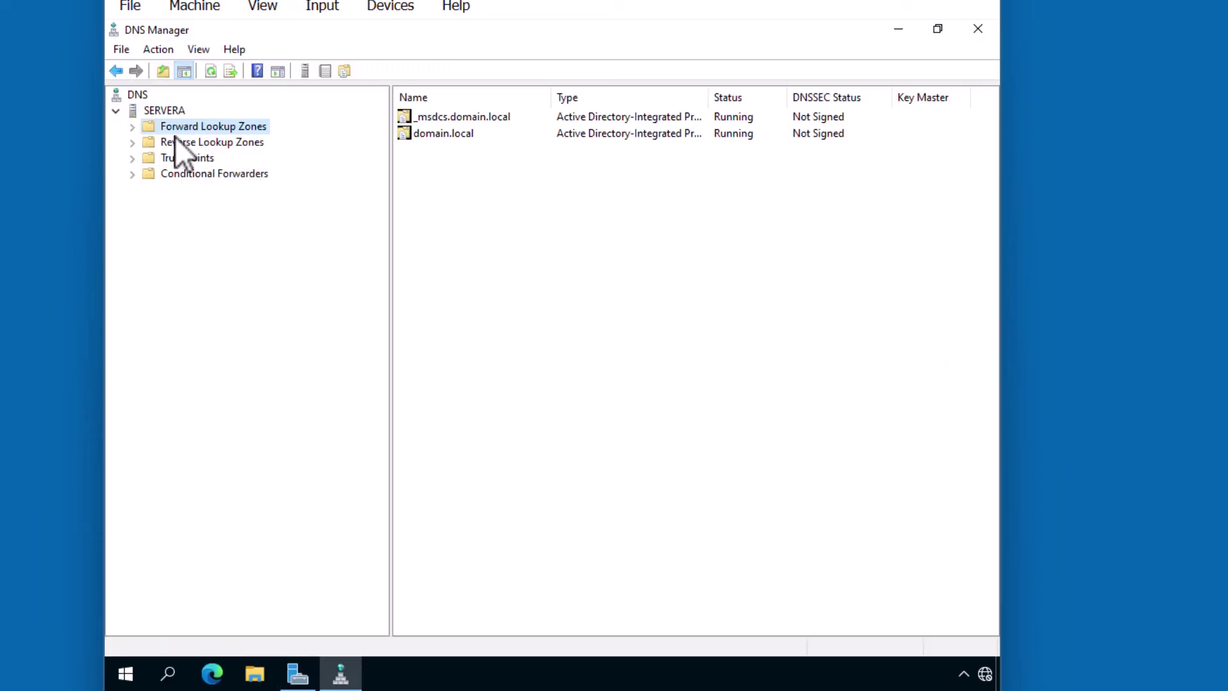
{"action": "left_click", "coordinate": [134, 127]}
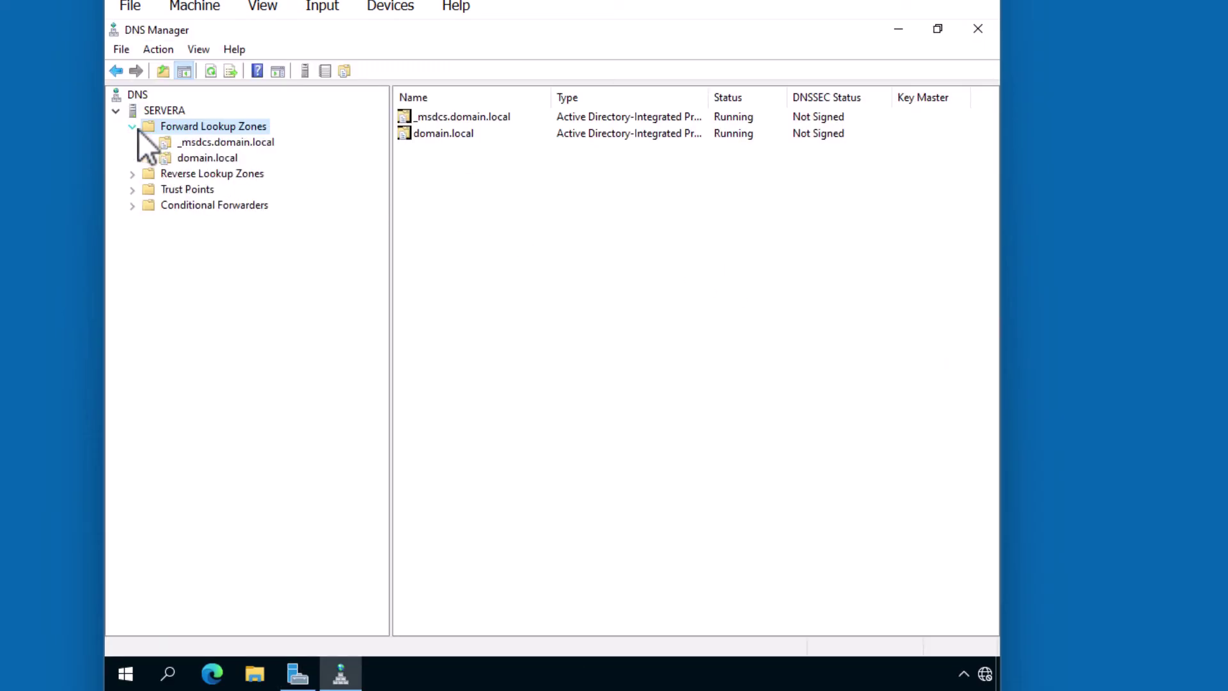
{"action": "left_click", "coordinate": [171, 159]}
Add a www alias (CNAME) record in domain.local targeting servera.domain.local.
{"action": "right_click", "coordinate": [232, 159]}
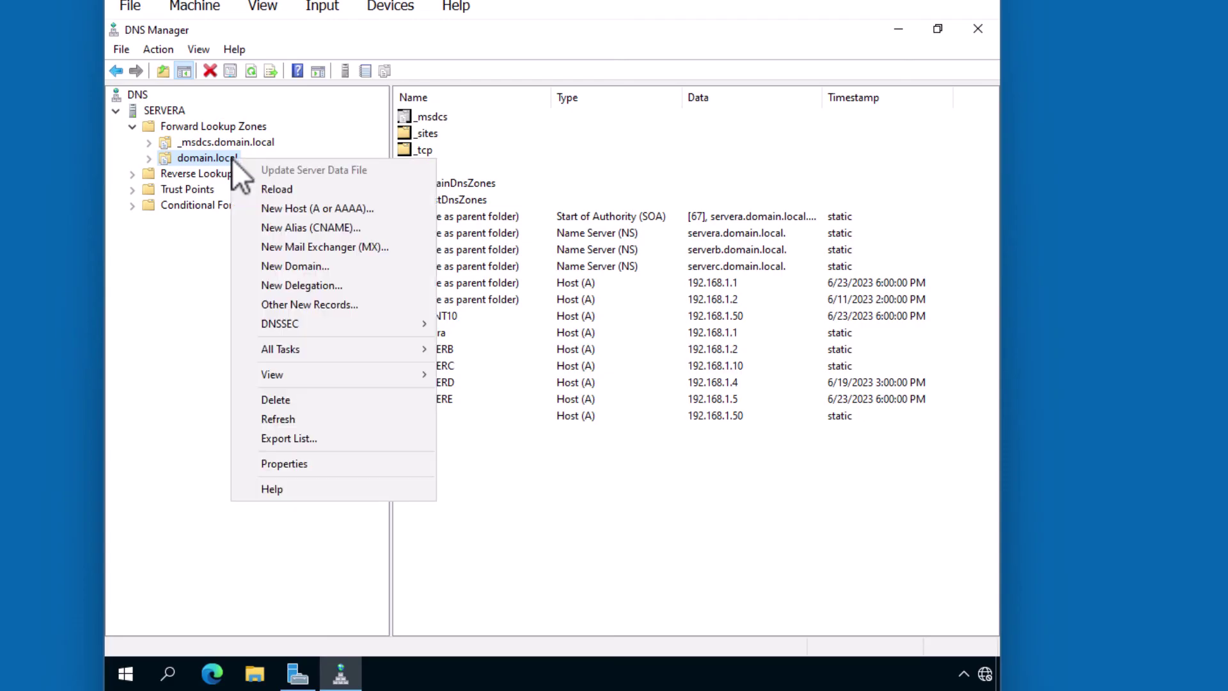
{"action": "left_click", "coordinate": [286, 224]}
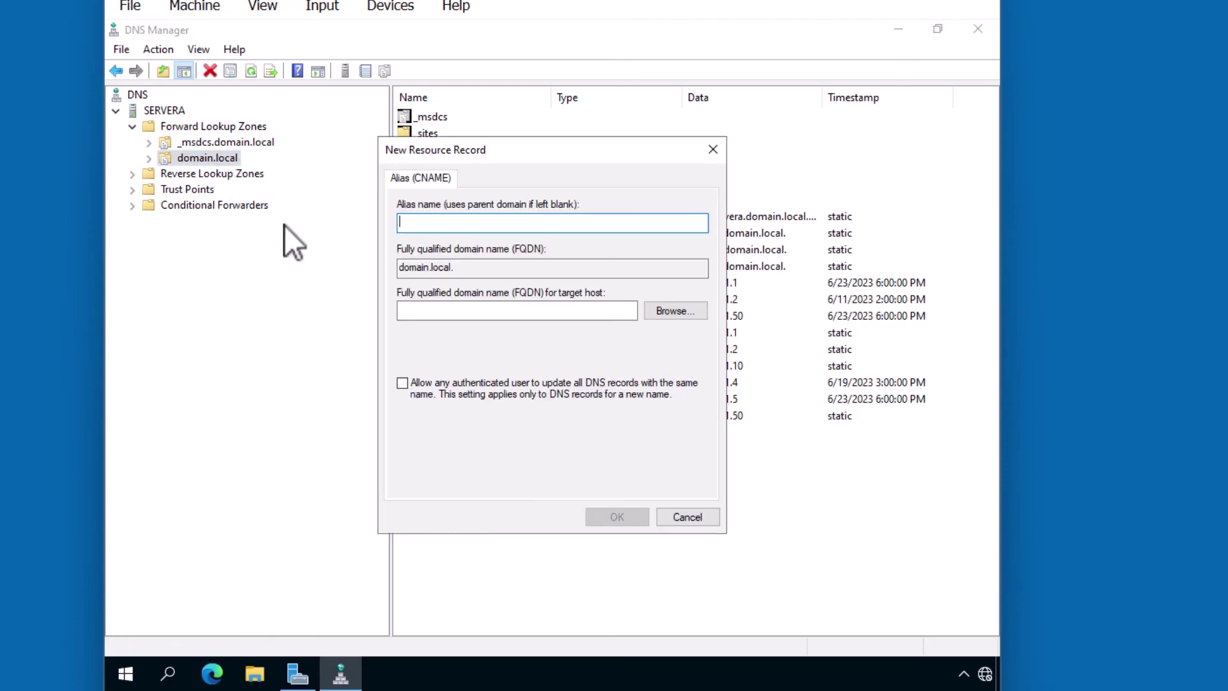
{"action": "type", "text": "www"}
{"action": "left_click", "coordinate": [427, 313]}
{"action": "type", "text": "servera.domain.local"}
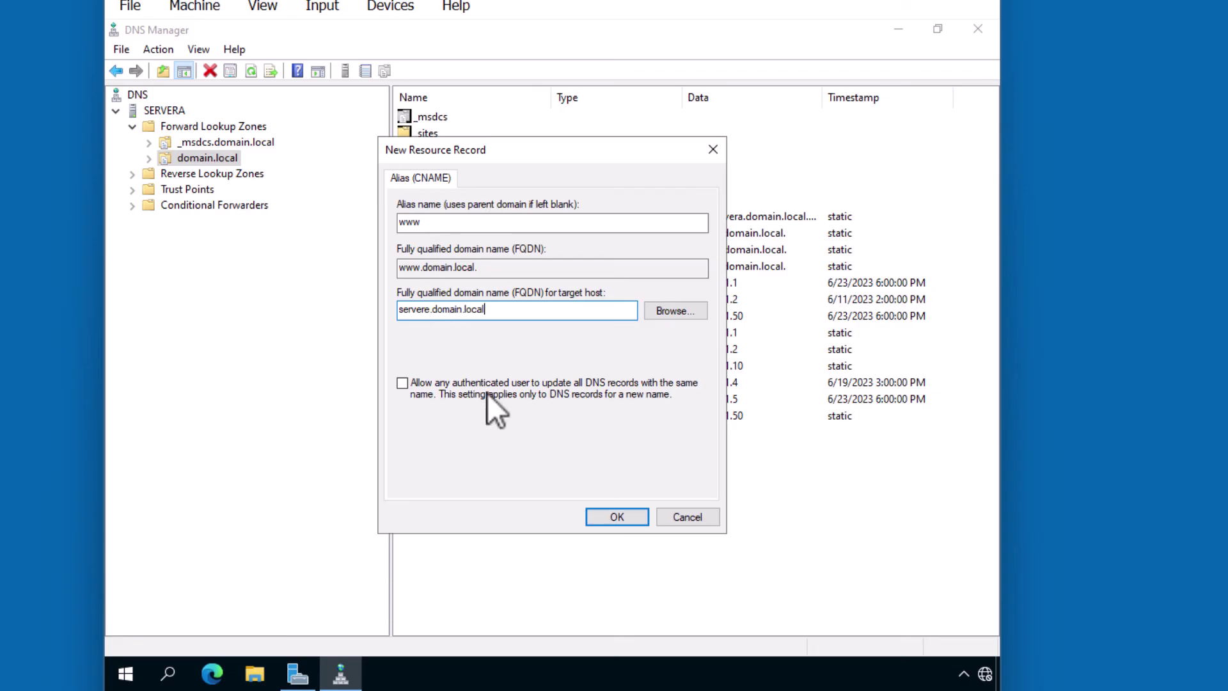
{"action": "left_click", "coordinate": [605, 519]}
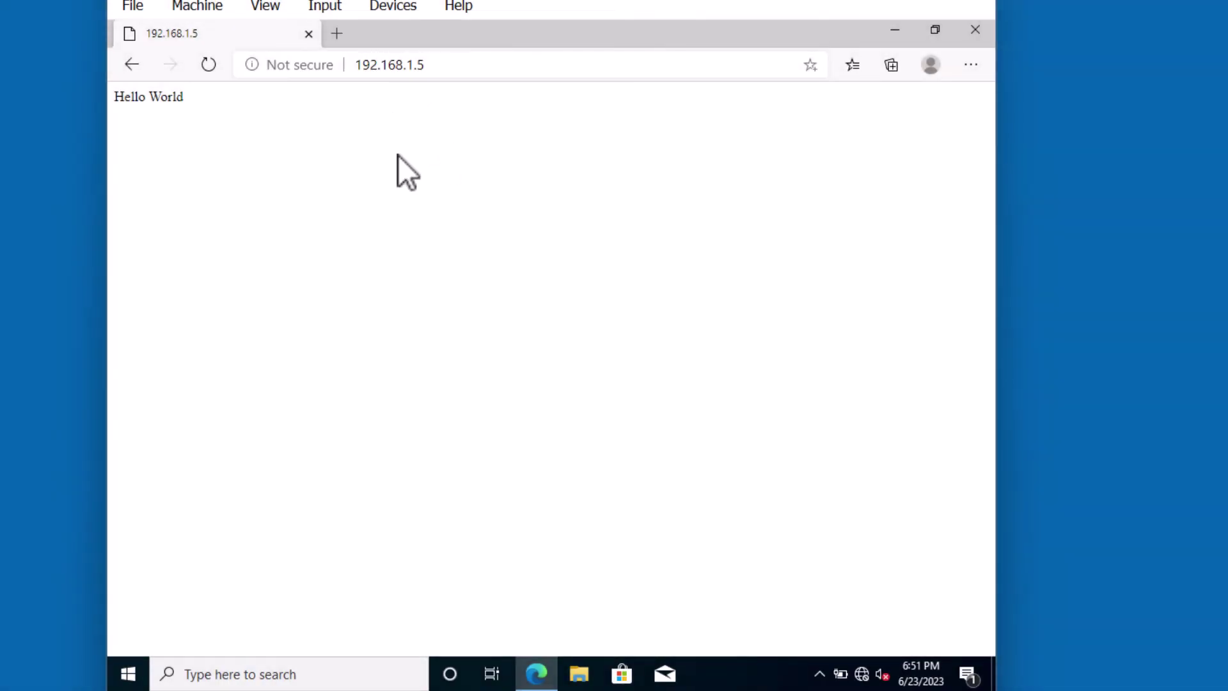
{"action": "left_click", "coordinate": [337, 34]}
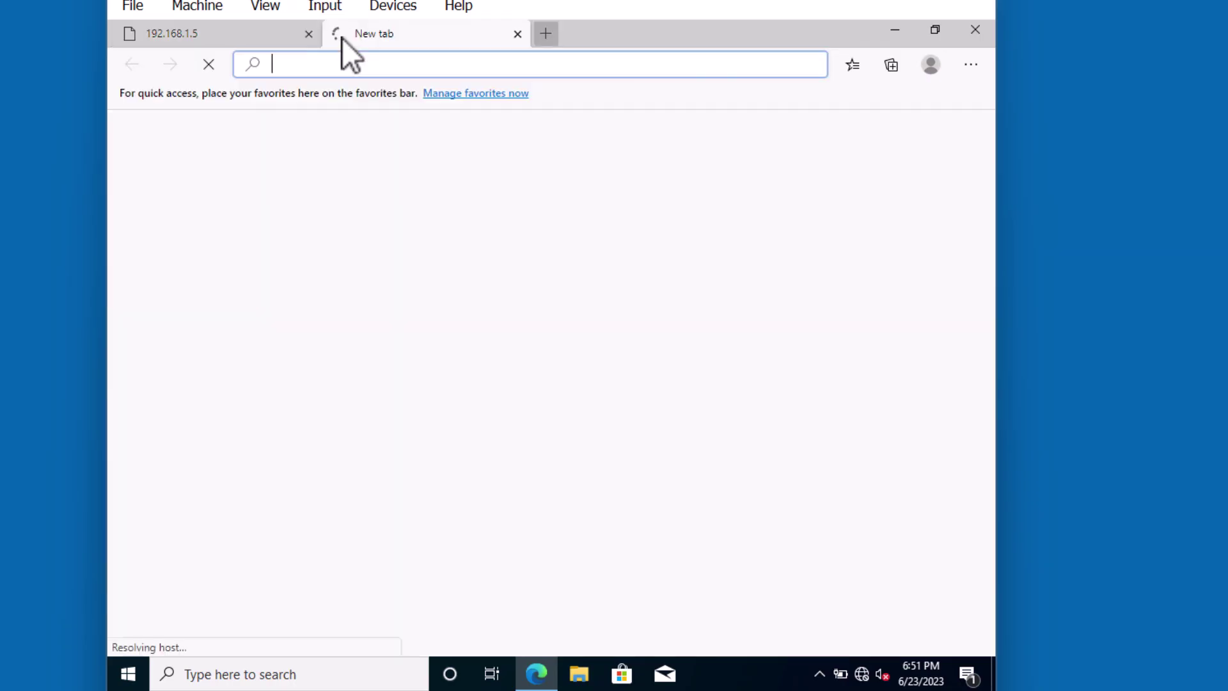
{"action": "type", "text": "http://w"}
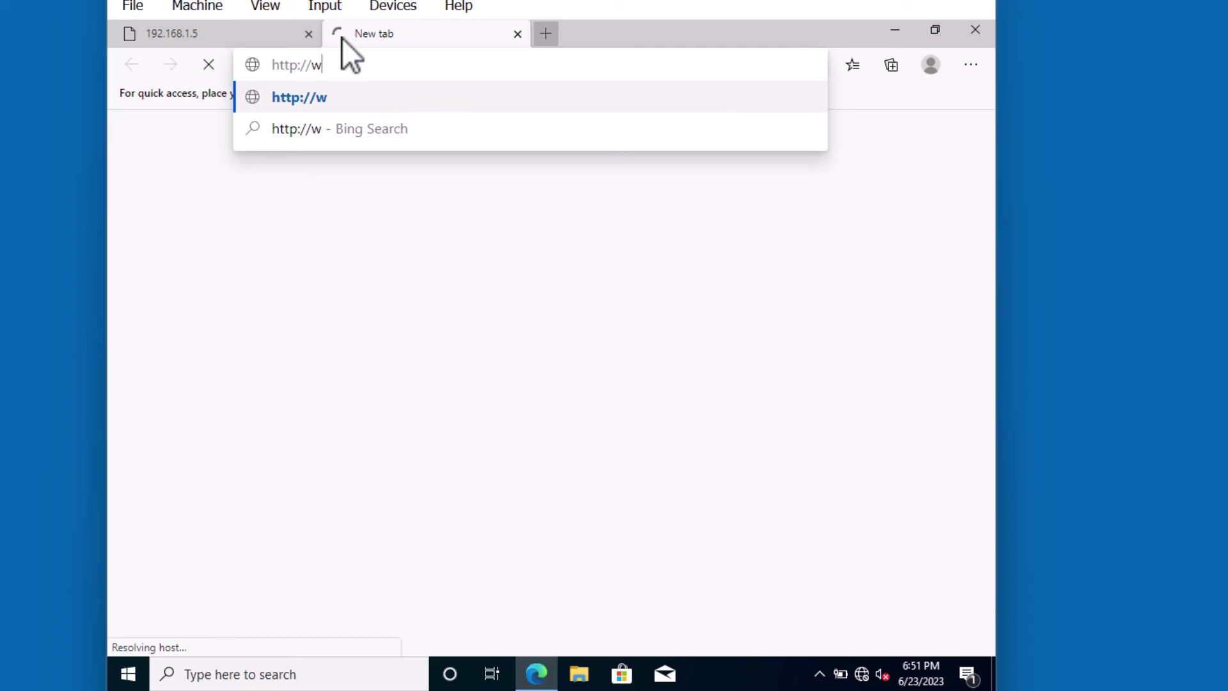
{"action": "type", "text": "ww.domain"}
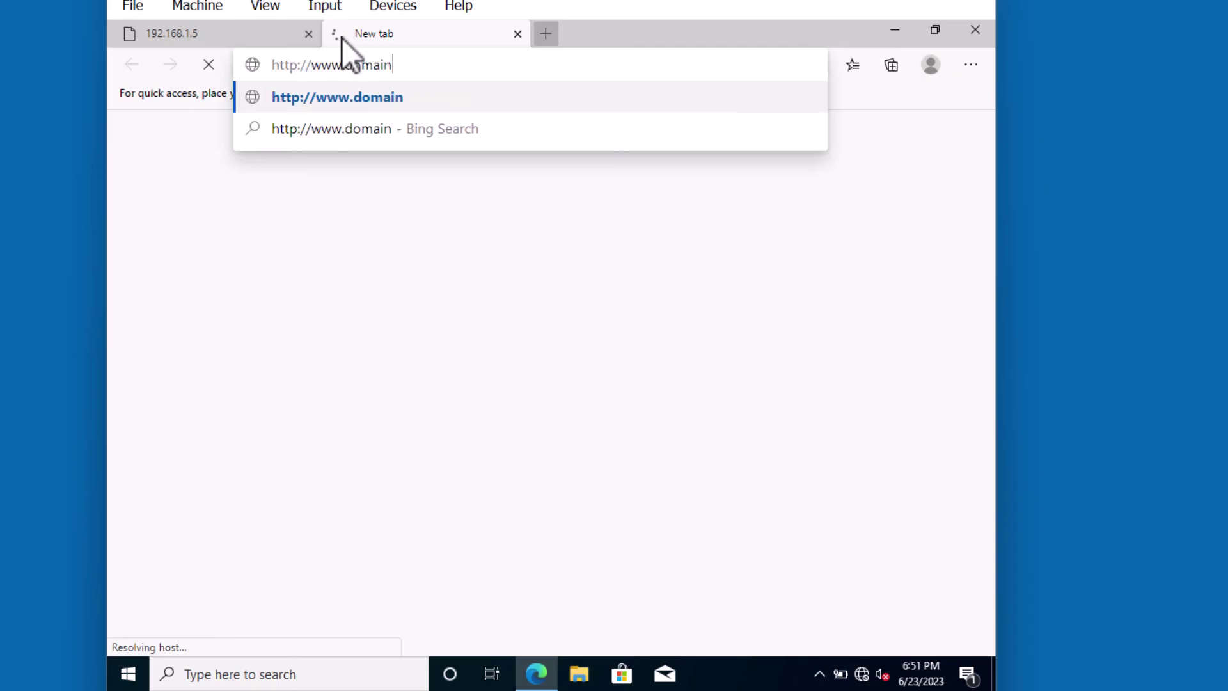
{"action": "type", "text": ".local"}
{"action": "key", "text": "Return"}
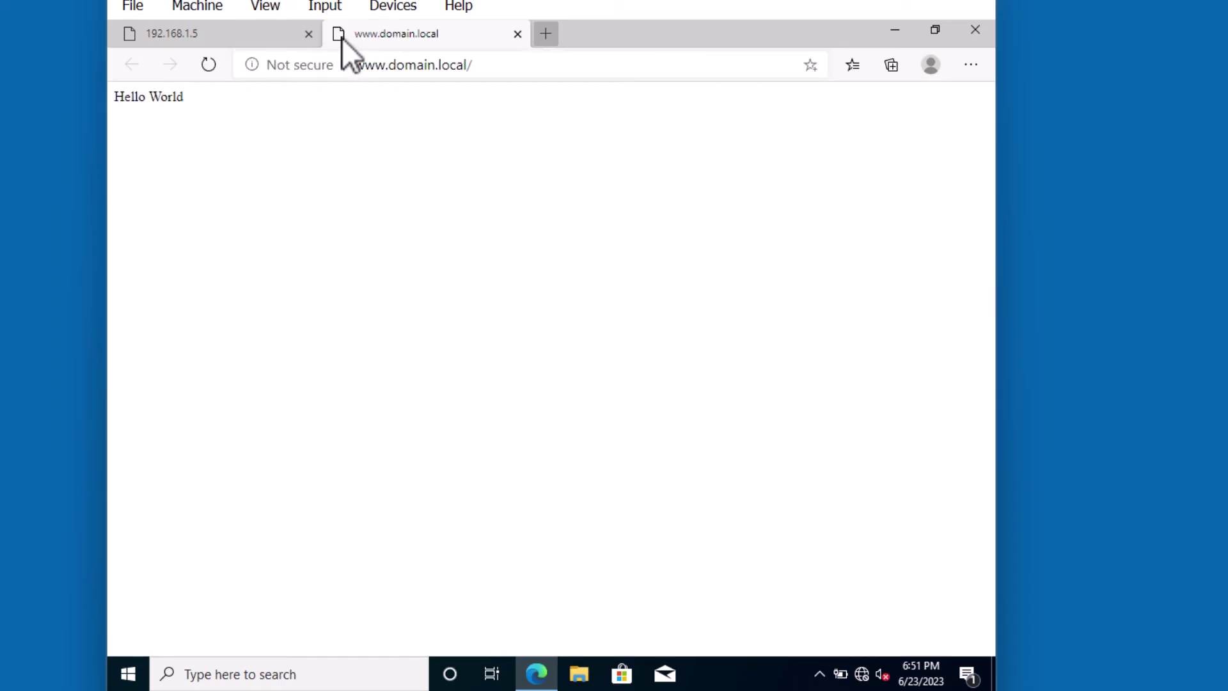